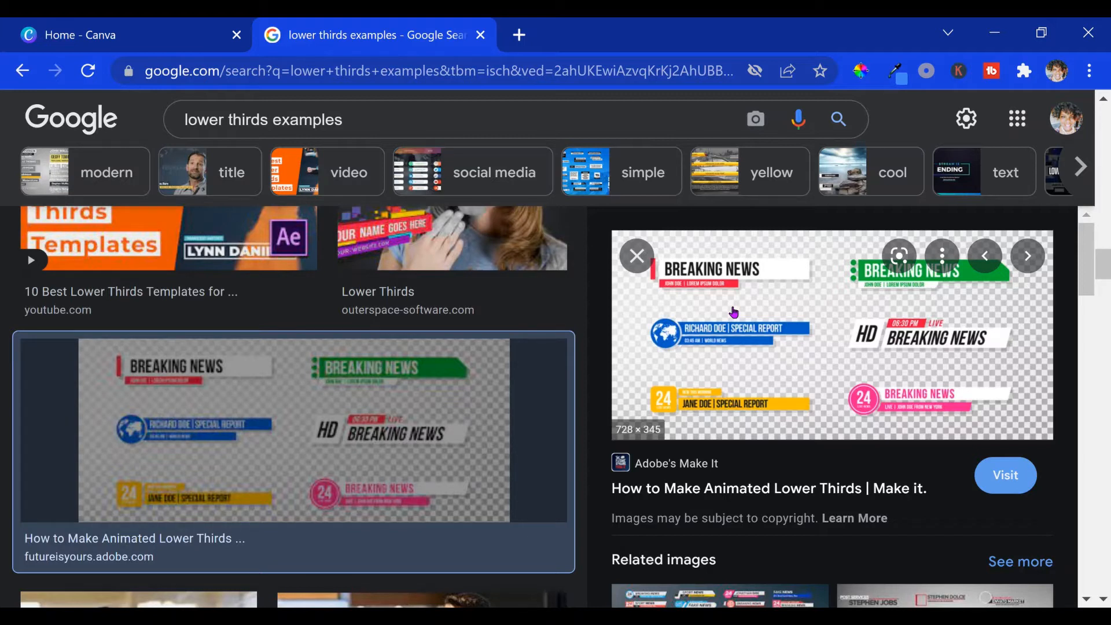
Step: Review the lower-thirds example image, switch to Canva and create a new 1920 × 1080 px custom-size design
{"action": "left_click", "coordinate": [152, 36]}
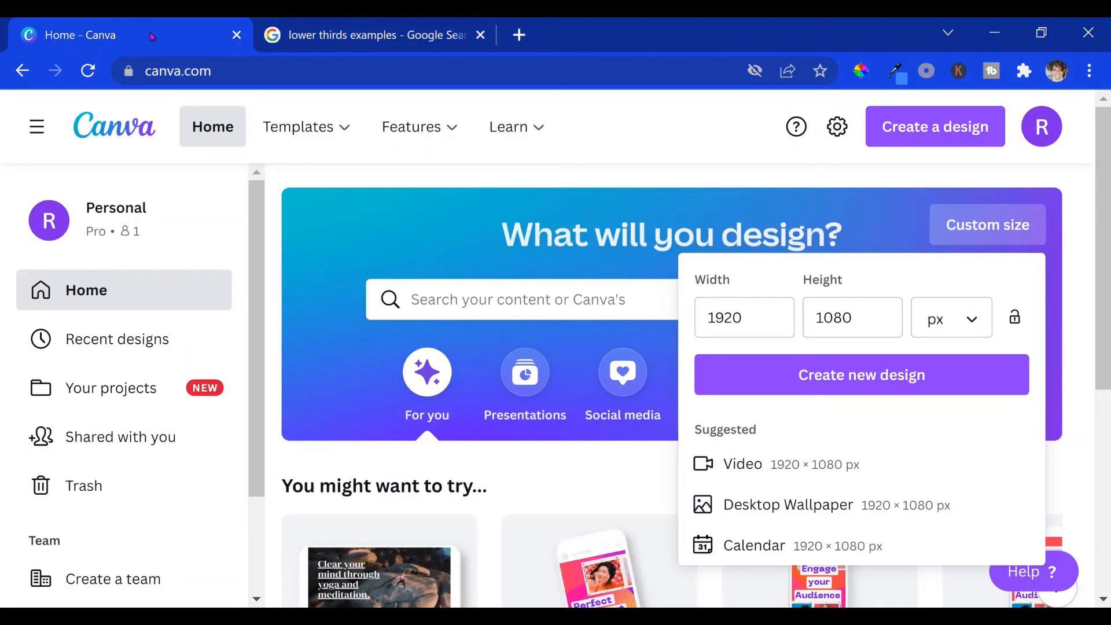
{"action": "left_click", "coordinate": [327, 39]}
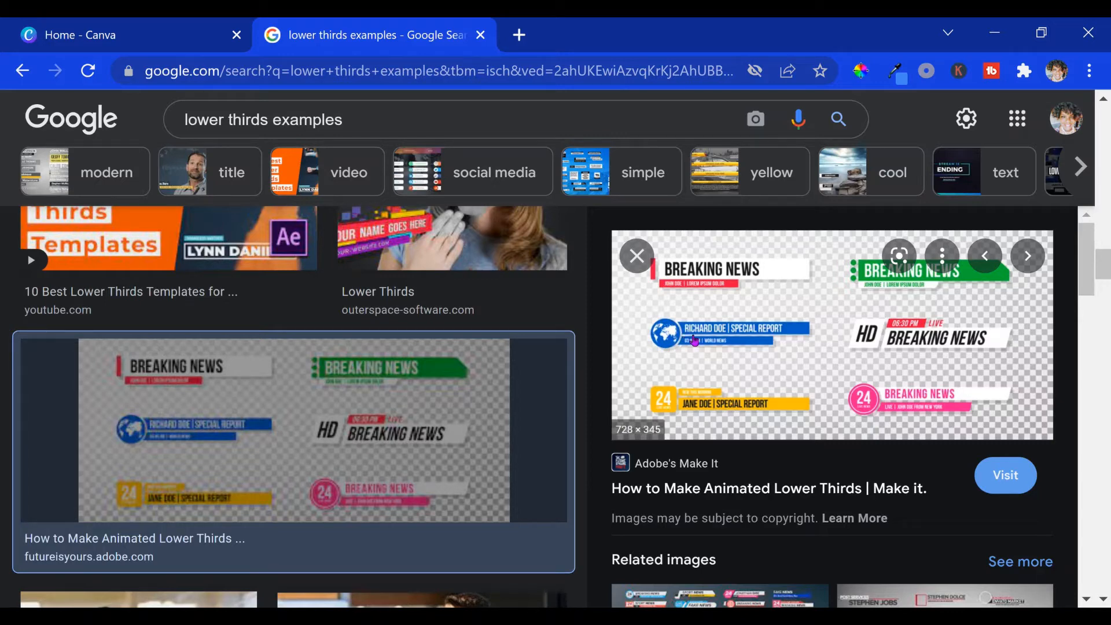
{"action": "left_click", "coordinate": [132, 36]}
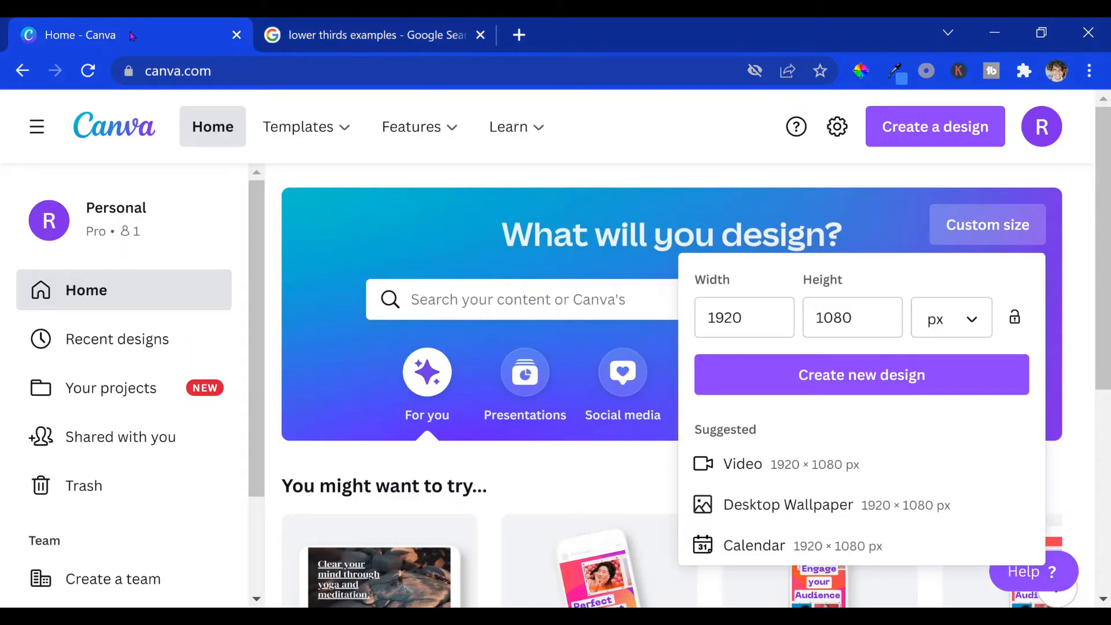
{"action": "mouse_move", "coordinate": [301, 134]}
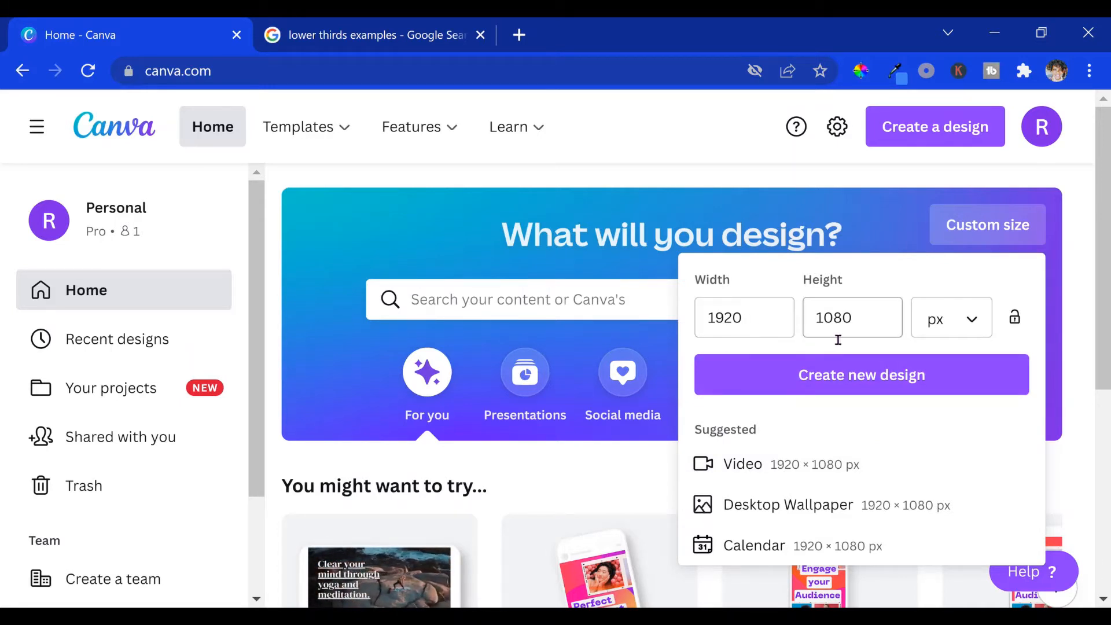
{"action": "left_click", "coordinate": [870, 382]}
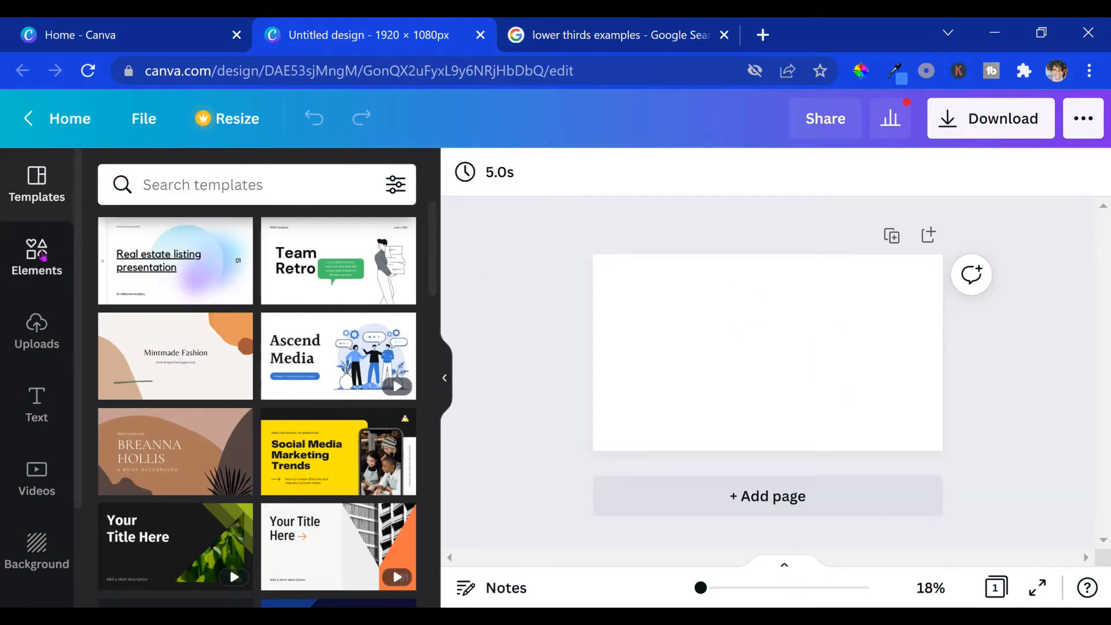
Step: Add a grey square shape from the recently used elements to the blank page
{"action": "left_click", "coordinate": [42, 255]}
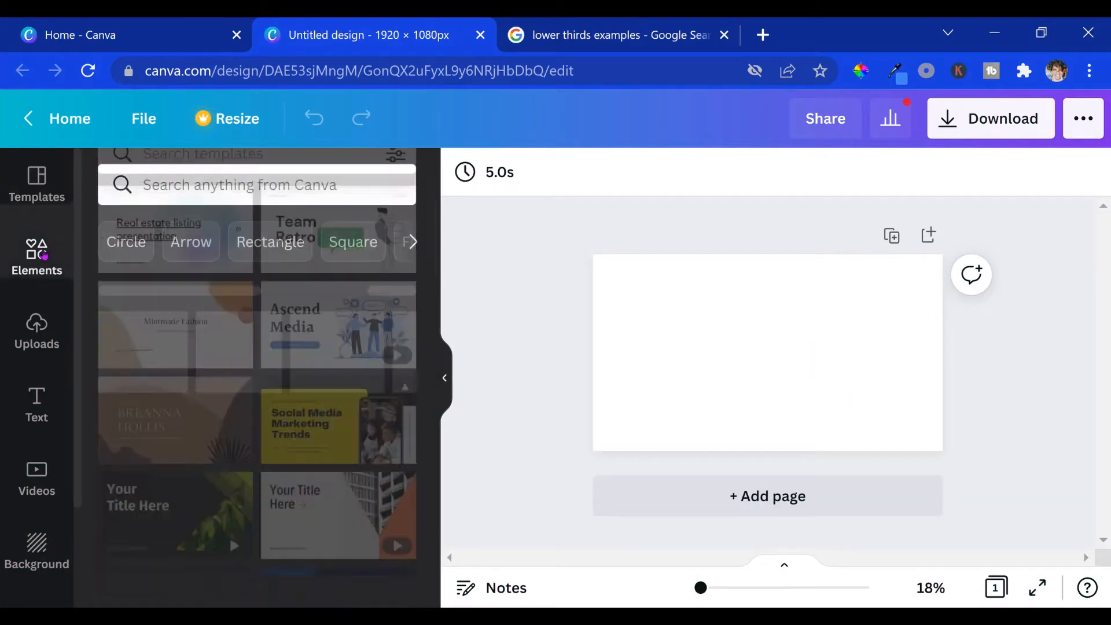
{"action": "left_click", "coordinate": [272, 192]}
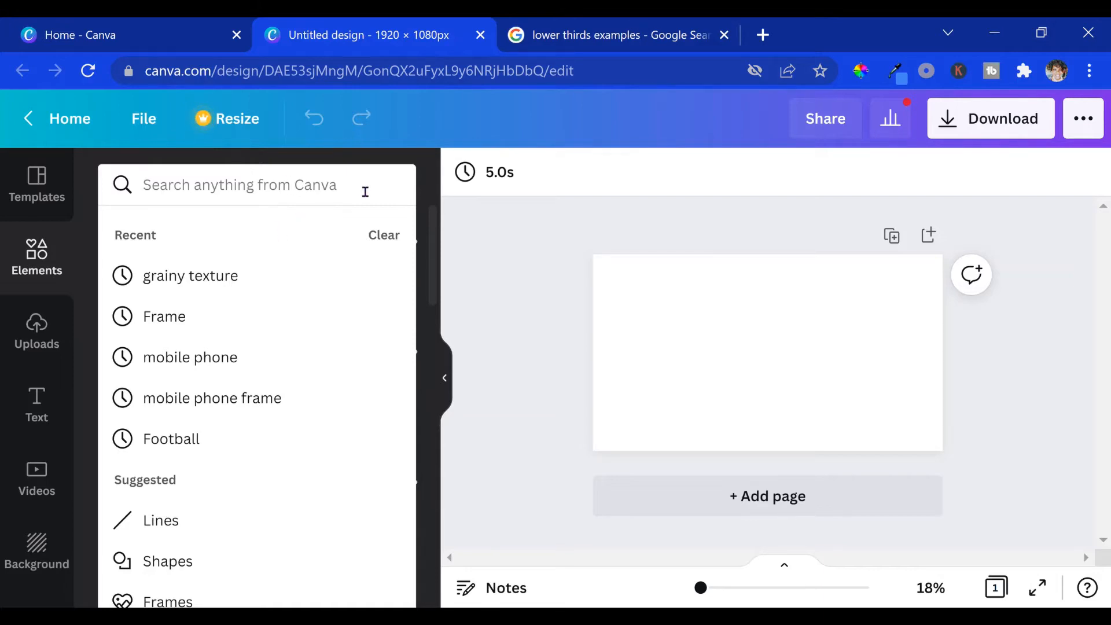
{"action": "left_click", "coordinate": [431, 247]}
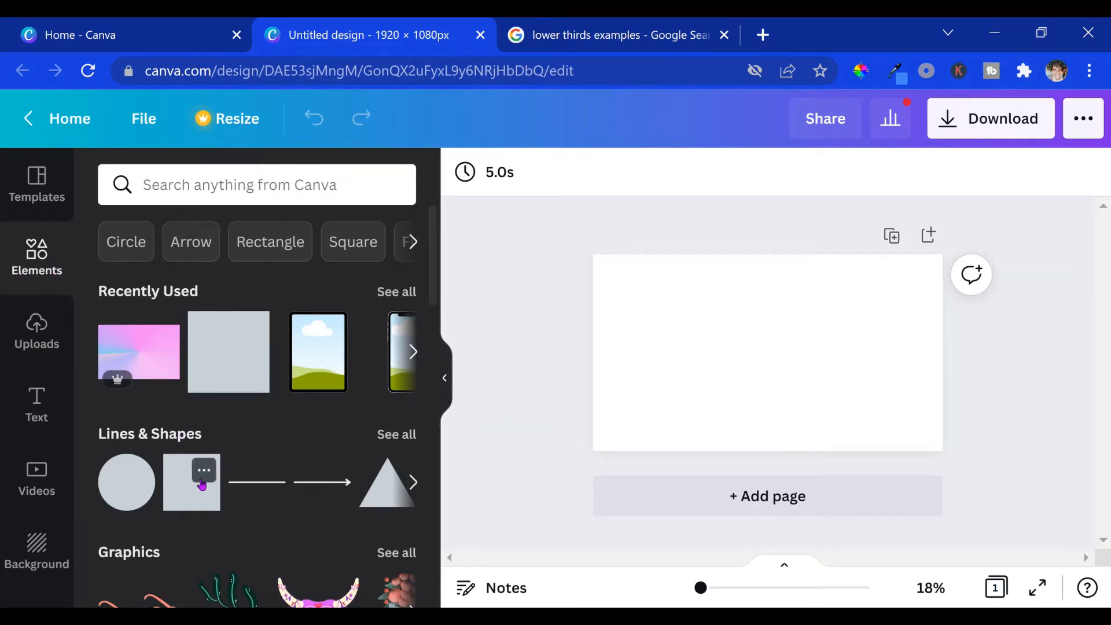
{"action": "left_click", "coordinate": [243, 382]}
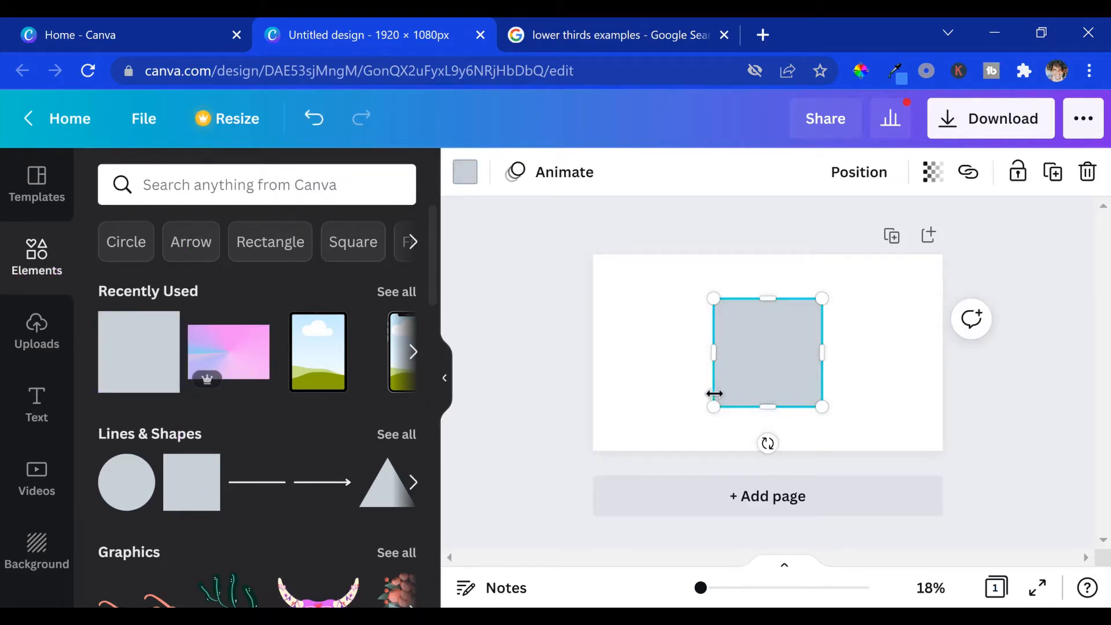
Step: Duplicate the square, move and slightly narrow the original near the page's left edge, and shrink the copy into a thin vertical bar beside it
{"action": "left_click", "coordinate": [1052, 171]}
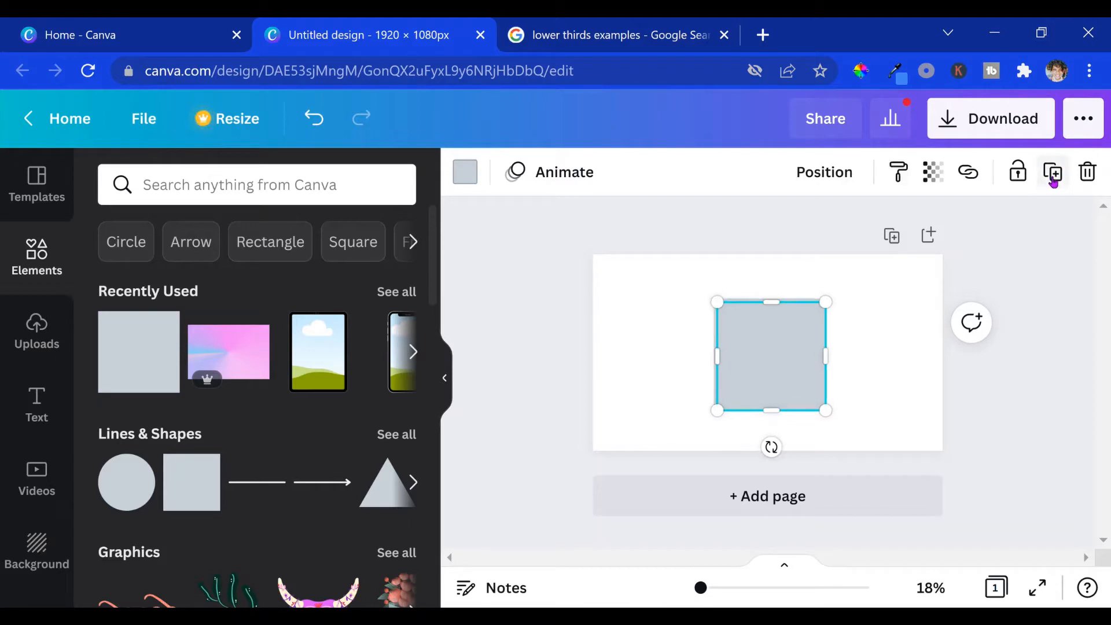
{"action": "left_click_drag", "start_coordinate": [781, 343], "coordinate": [920, 345]}
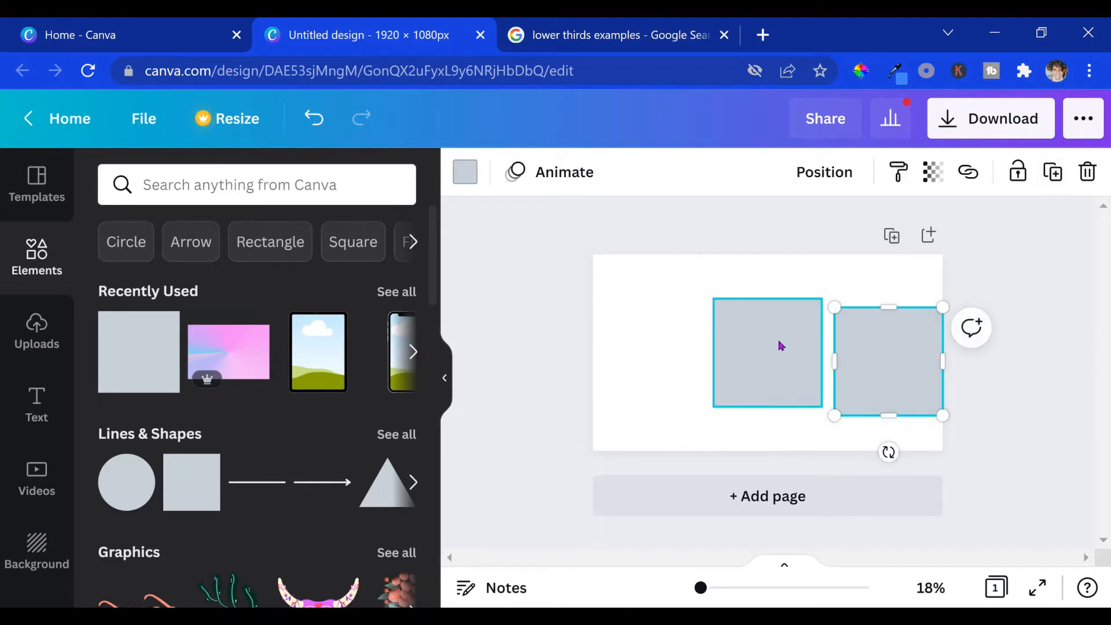
{"action": "left_click_drag", "start_coordinate": [779, 345], "coordinate": [711, 362]}
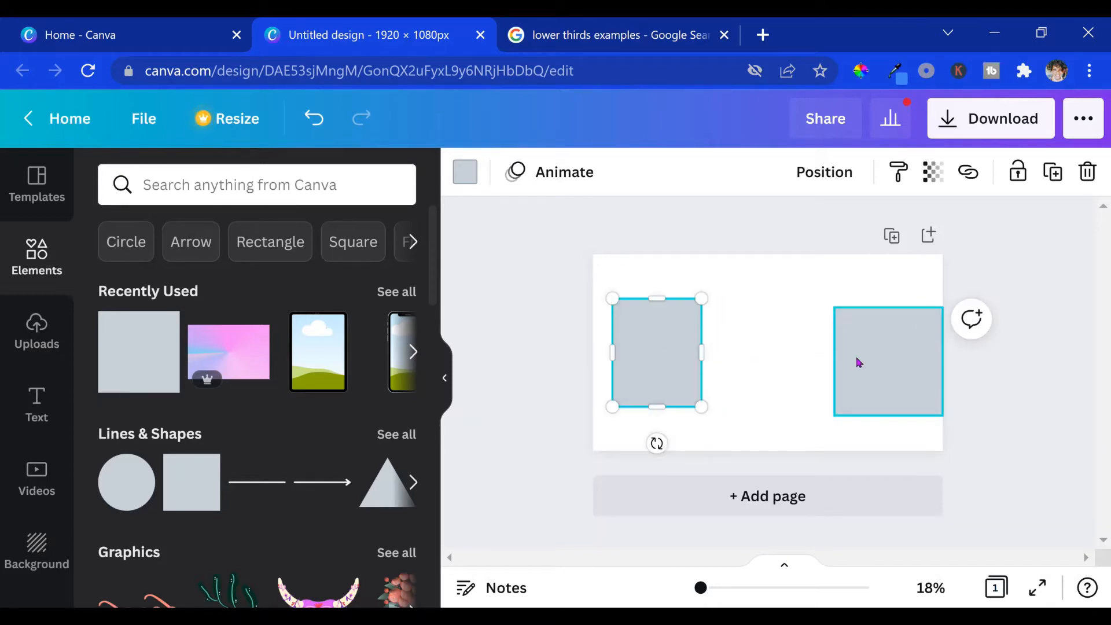
{"action": "left_click_drag", "start_coordinate": [859, 362], "coordinate": [743, 358]}
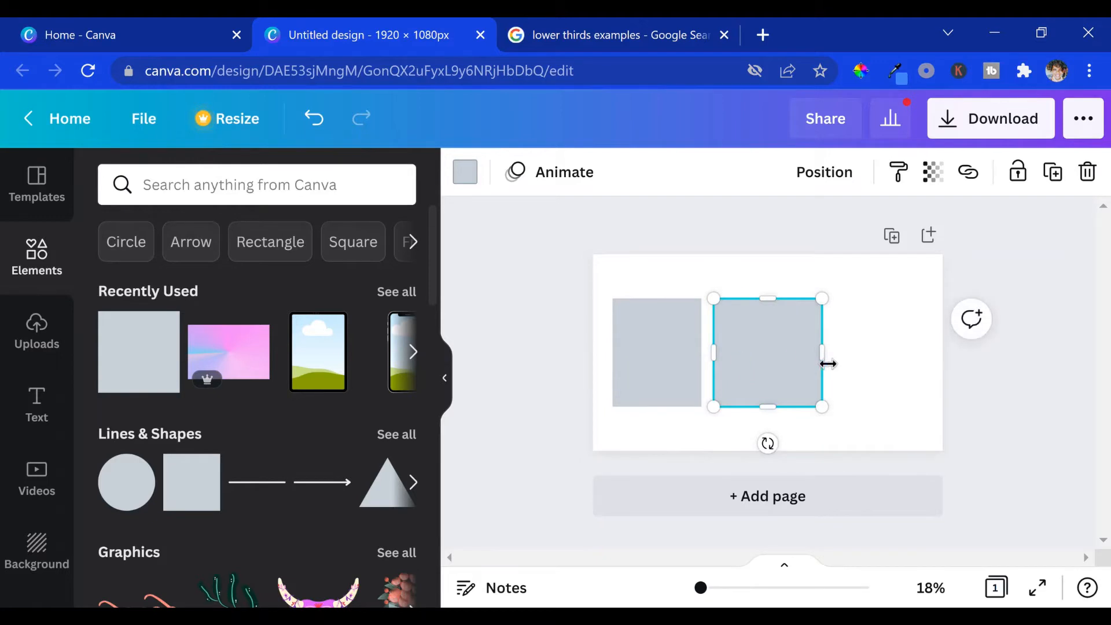
{"action": "left_click_drag", "start_coordinate": [821, 372], "coordinate": [740, 375]}
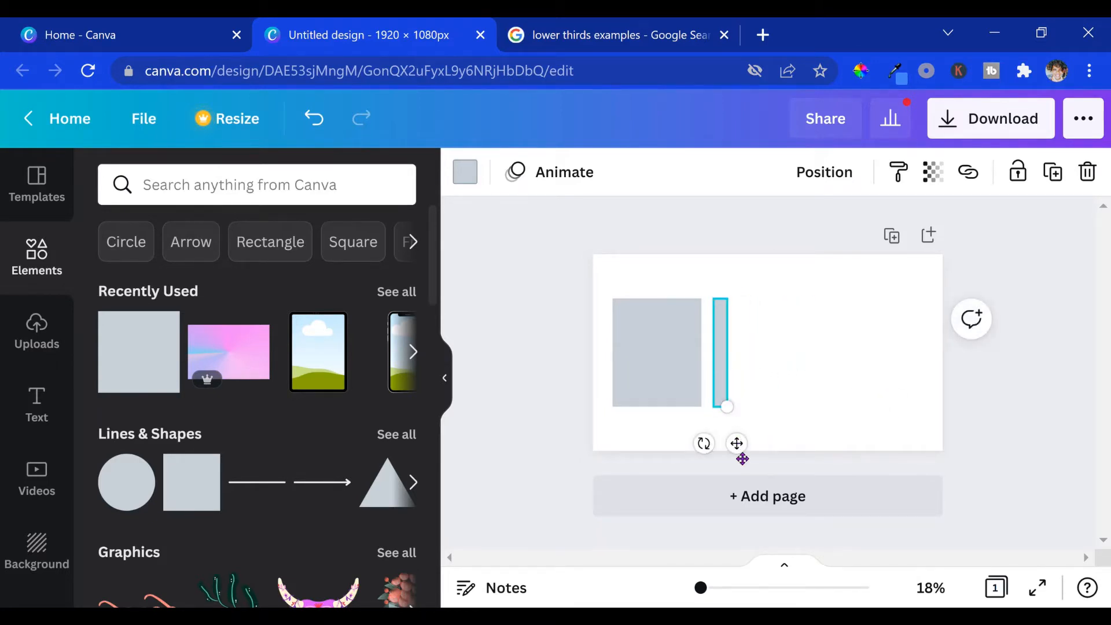
{"action": "left_click_drag", "start_coordinate": [742, 459], "coordinate": [738, 457]}
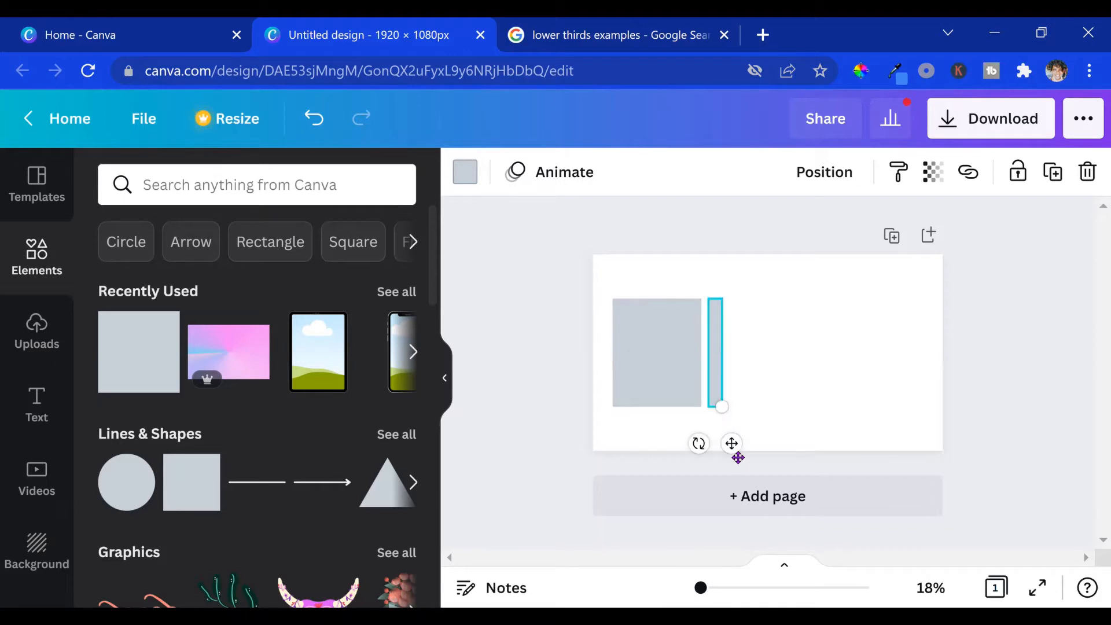
Step: Duplicate the thin vertical bar, make the copy slightly narrower and place it just right of the first bar
{"action": "left_click", "coordinate": [1055, 173]}
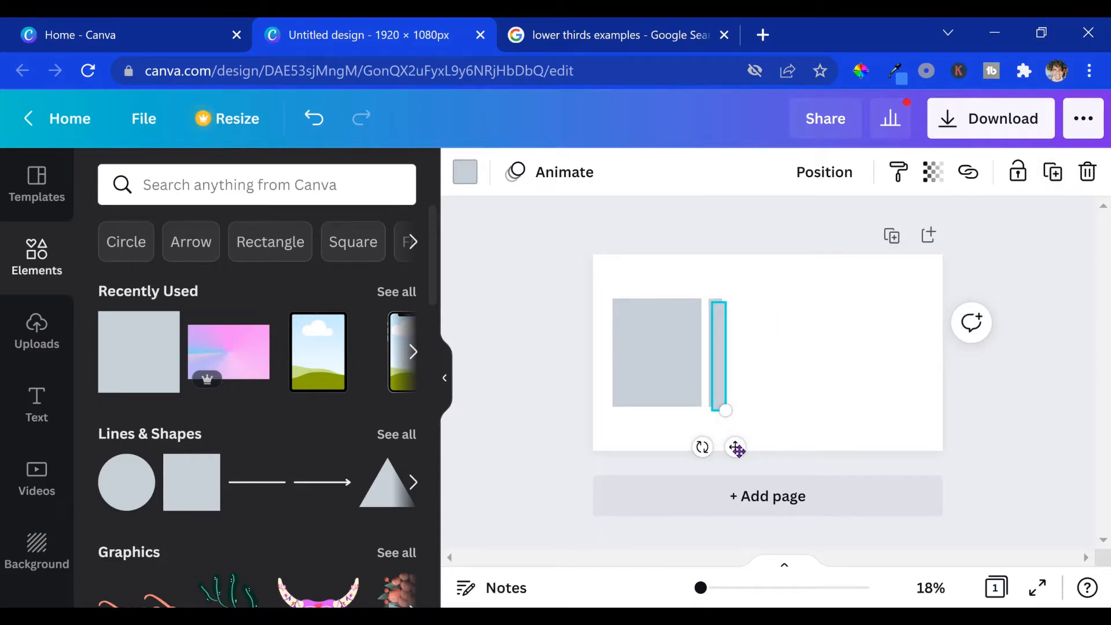
{"action": "left_click_drag", "start_coordinate": [738, 450], "coordinate": [758, 445]}
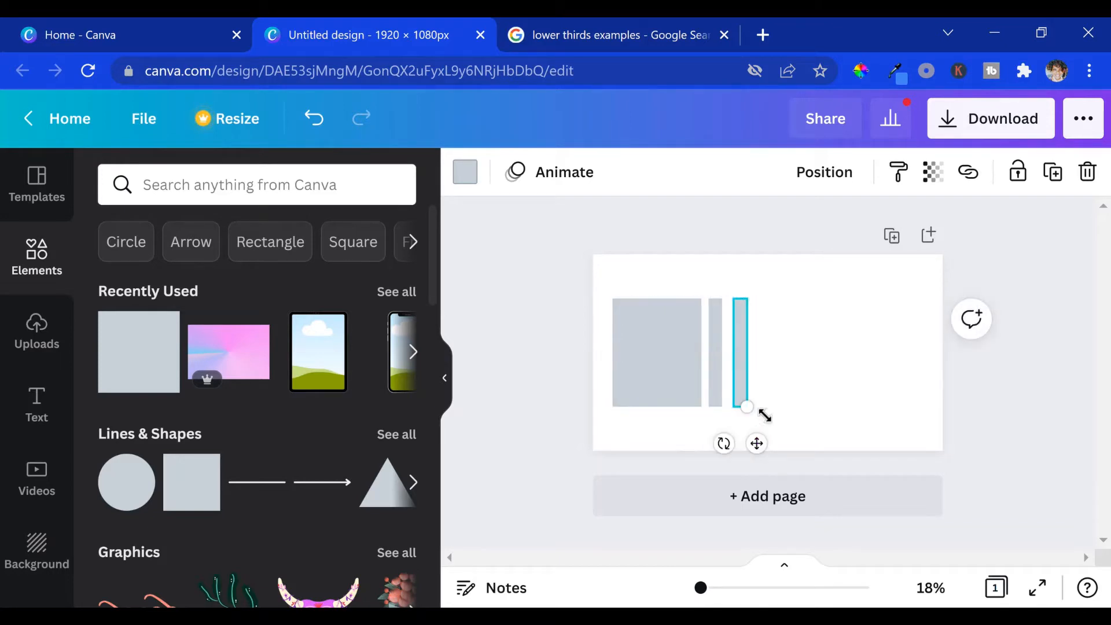
{"action": "left_click_drag", "start_coordinate": [762, 372], "coordinate": [756, 372]}
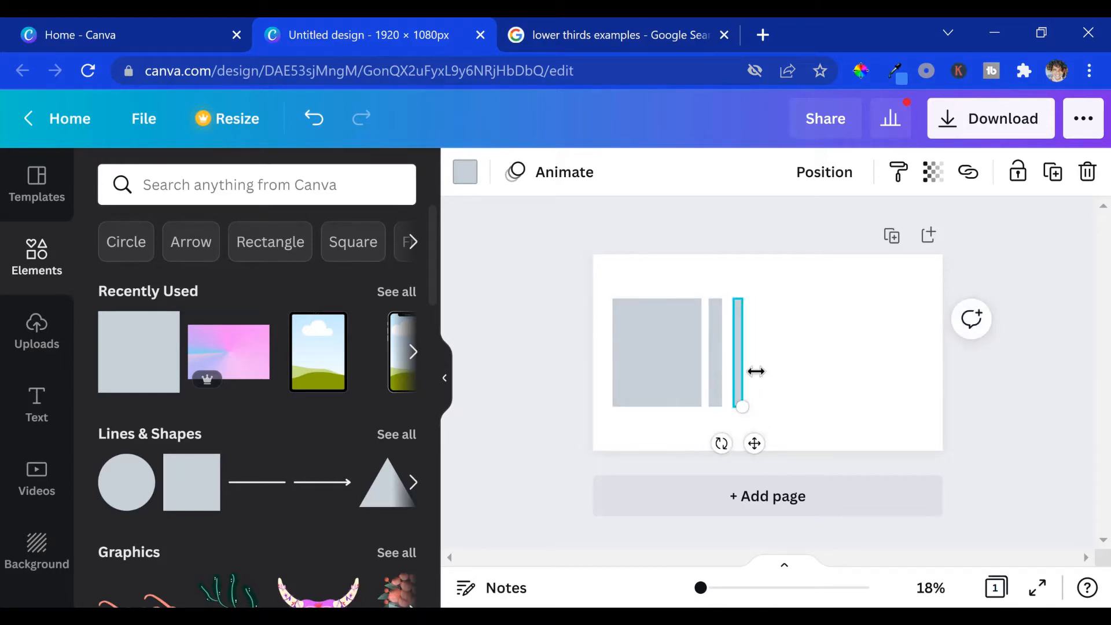
{"action": "left_click_drag", "start_coordinate": [762, 458], "coordinate": [757, 456]}
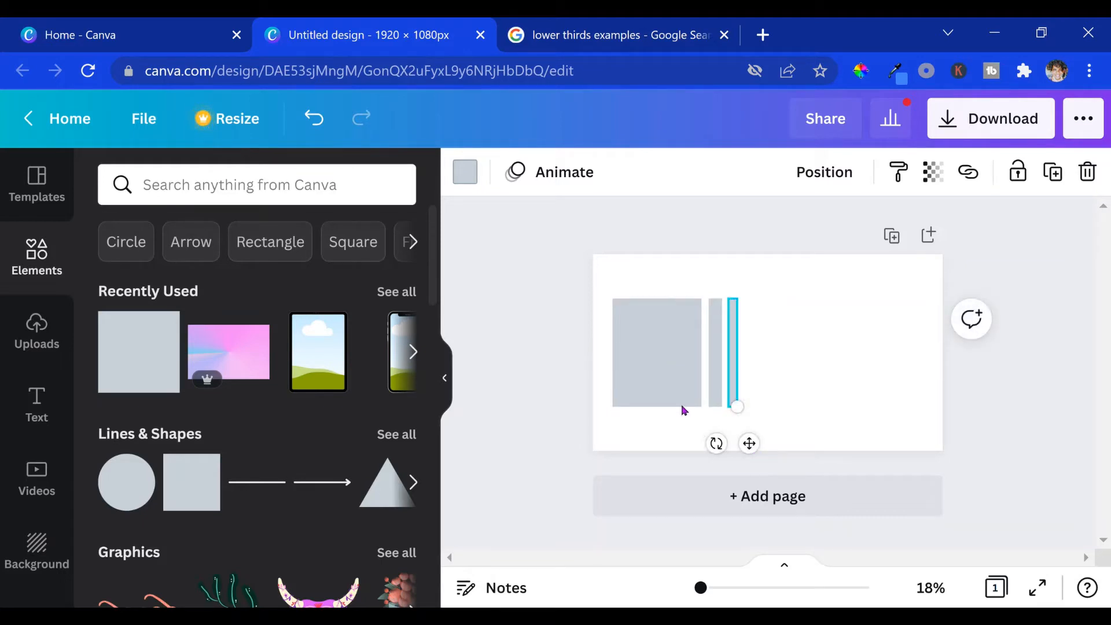
Step: Lower the transparency value of the large grey rectangle so it becomes a paler grey
{"action": "left_click", "coordinate": [675, 390]}
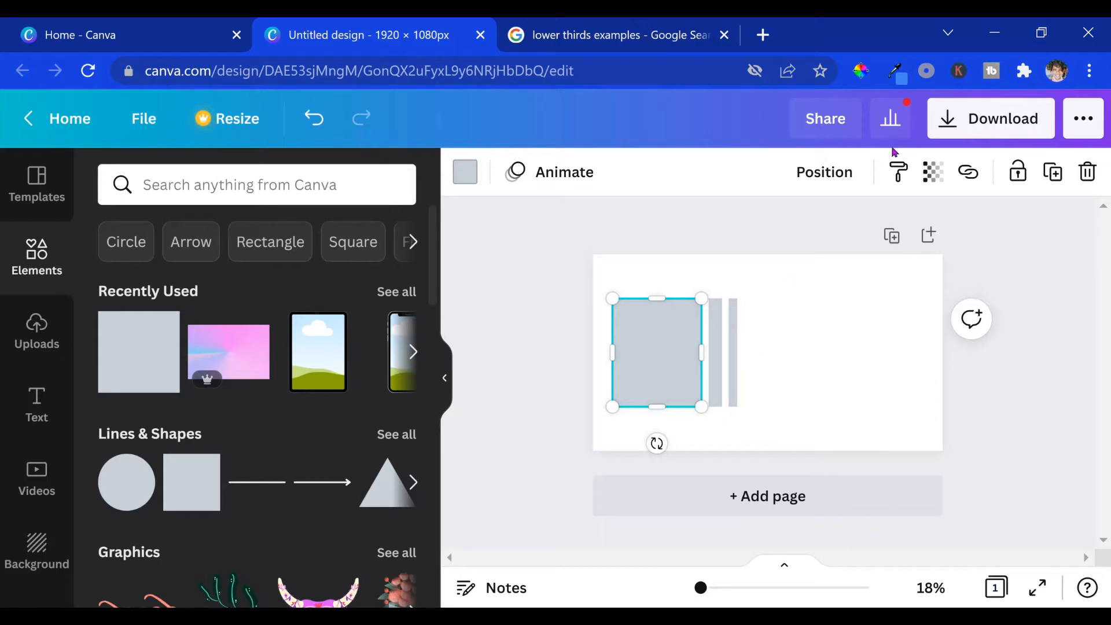
{"action": "left_click", "coordinate": [931, 172]}
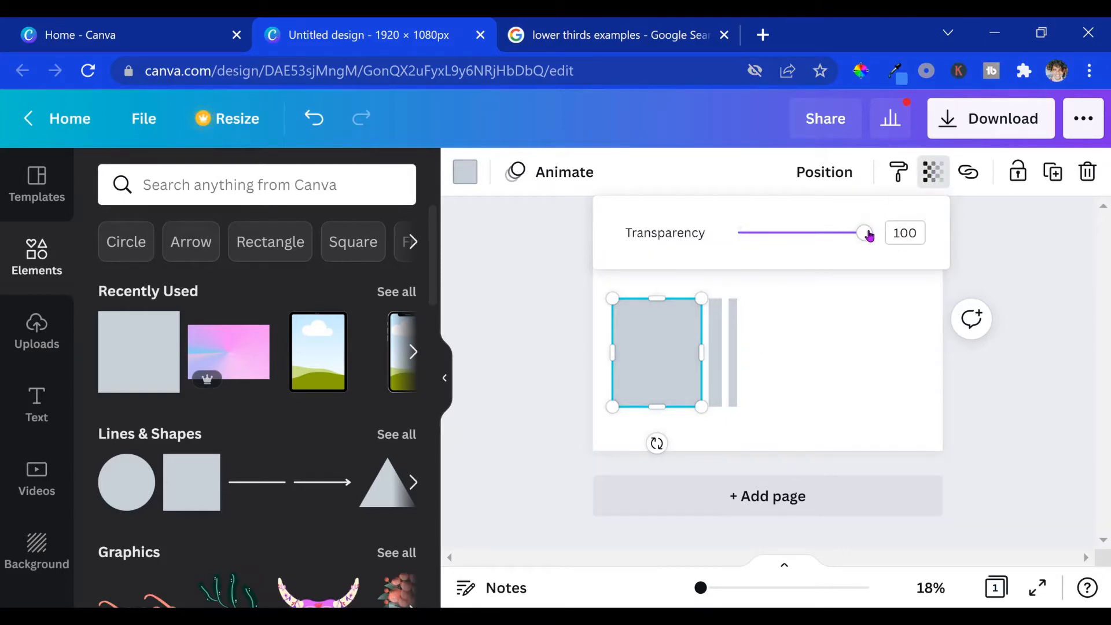
{"action": "left_click_drag", "start_coordinate": [864, 233], "coordinate": [792, 266]}
Step: Set the transparency of both thin vertical bars to 40
{"action": "left_click", "coordinate": [733, 340]}
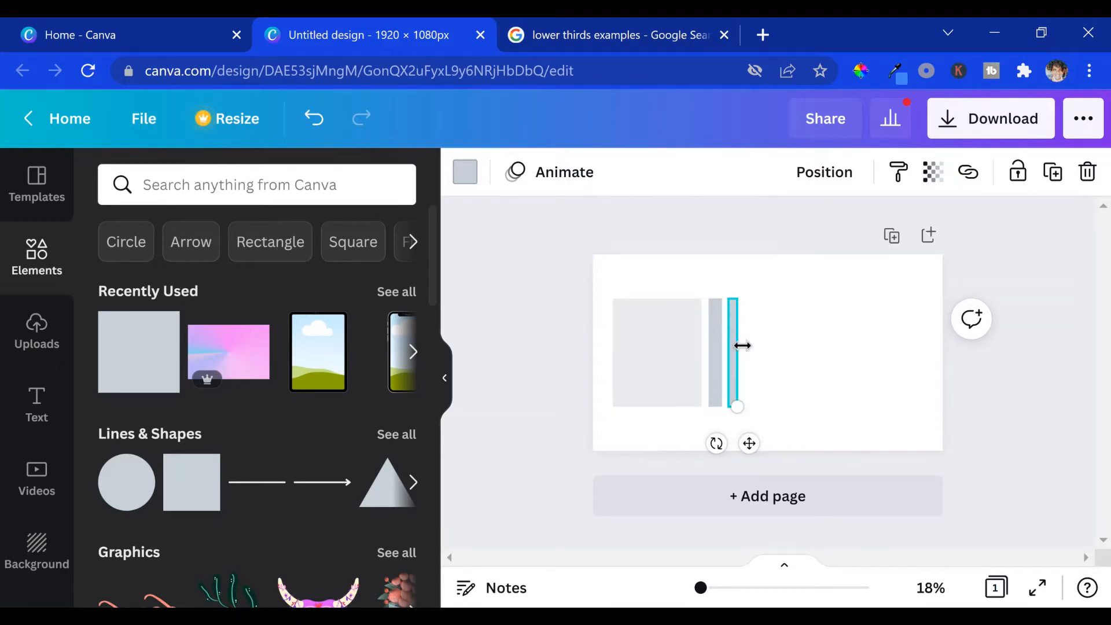
{"action": "left_click", "coordinate": [932, 172]}
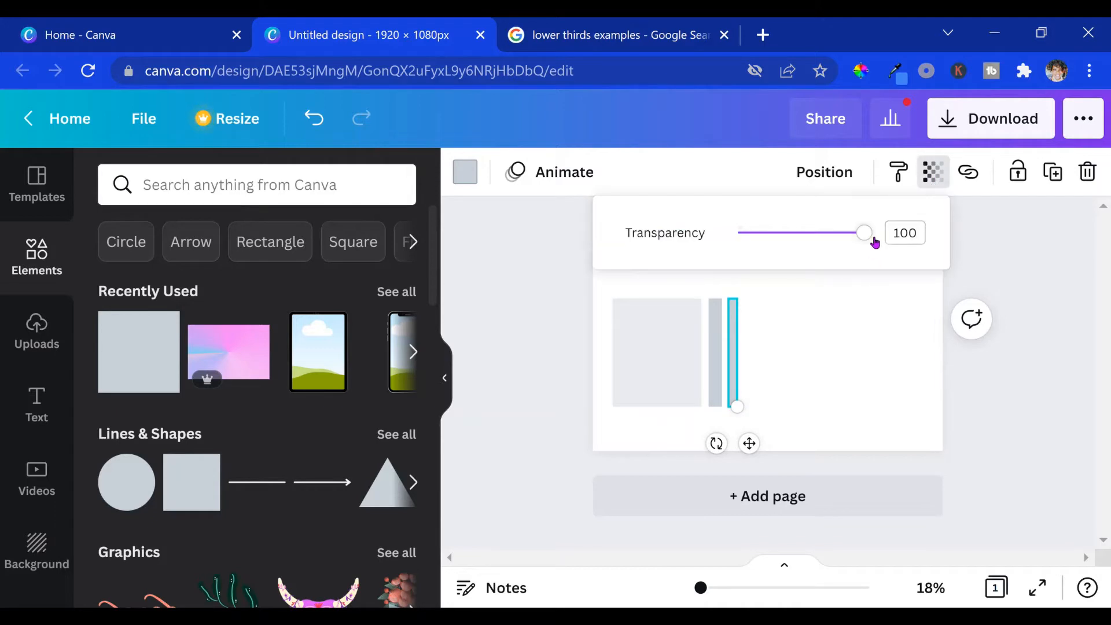
{"action": "left_click_drag", "start_coordinate": [871, 238], "coordinate": [794, 253]}
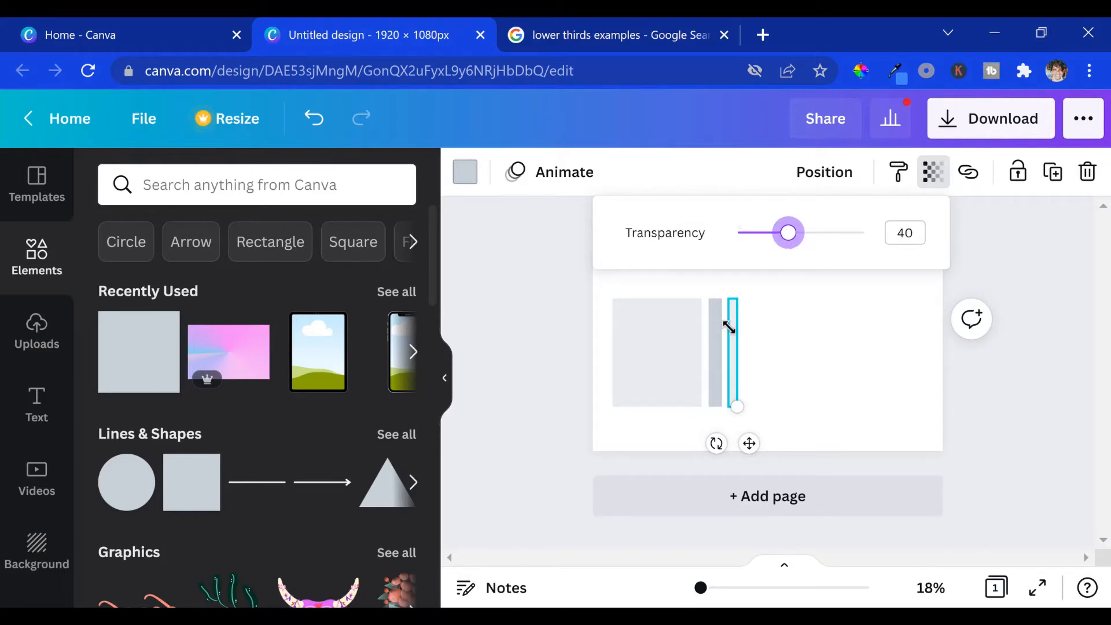
{"action": "left_click", "coordinate": [787, 341]}
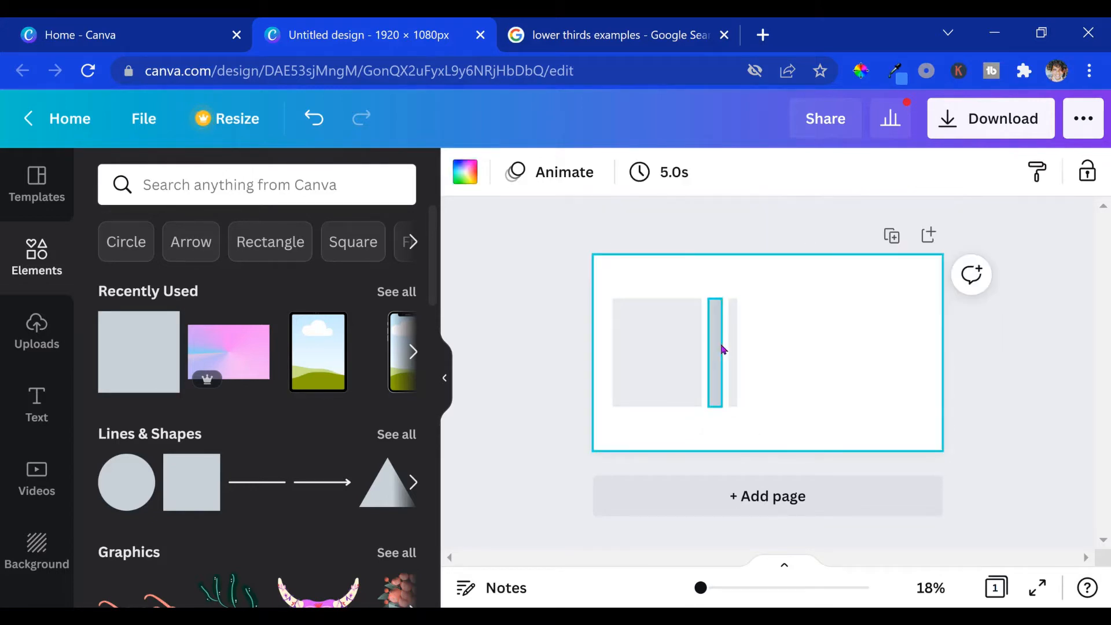
{"action": "left_click", "coordinate": [718, 350]}
{"action": "left_click", "coordinate": [936, 185]}
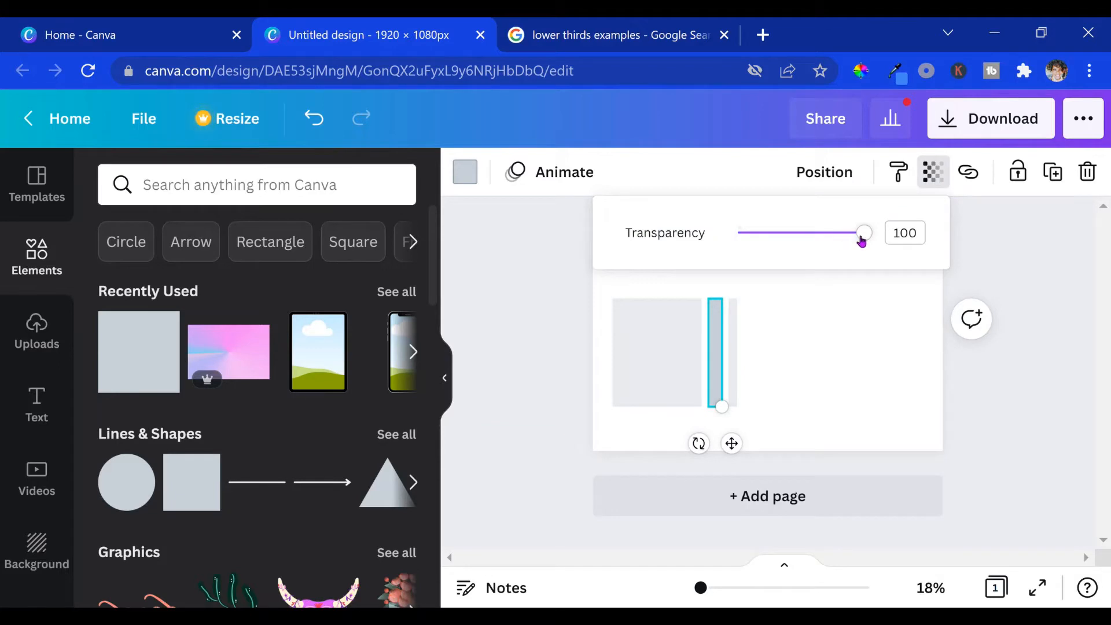
{"action": "left_click_drag", "start_coordinate": [865, 239], "coordinate": [794, 265]}
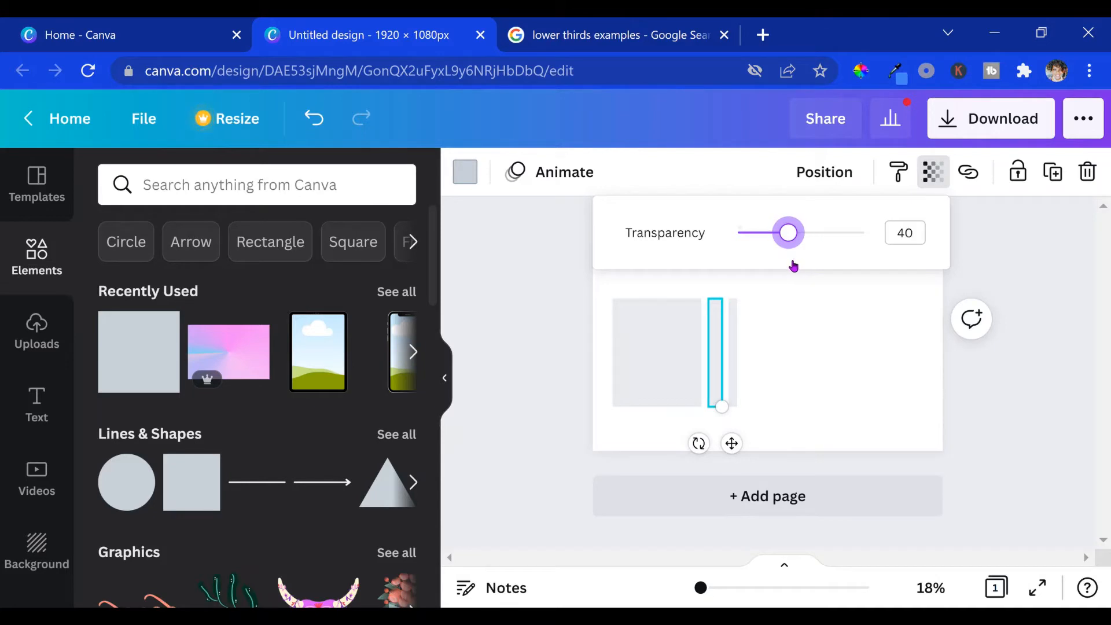
{"action": "left_click", "coordinate": [783, 347]}
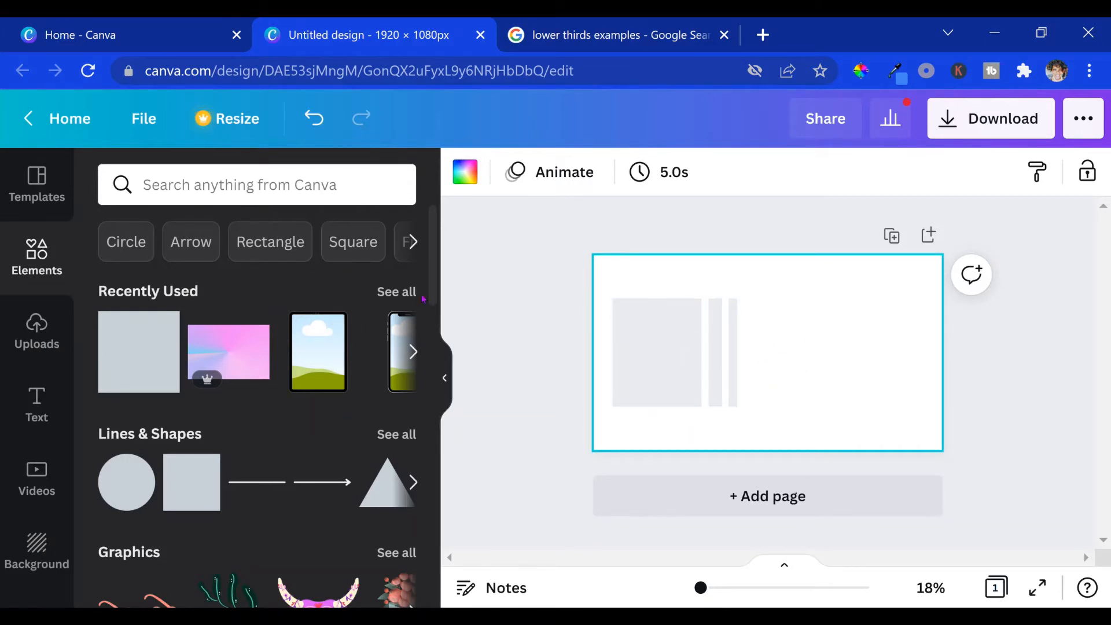
Step: Add the pink-and-blue gradient image from the recently used elements to the page
{"action": "mouse_move", "coordinate": [433, 299]}
{"action": "left_mouse_down"}
{"action": "mouse_move", "coordinate": [434, 521]}
{"action": "mouse_move", "coordinate": [446, 285]}
{"action": "left_mouse_up"}
{"action": "left_click", "coordinate": [38, 255]}
{"action": "left_click_drag", "start_coordinate": [434, 252], "coordinate": [443, 277]}
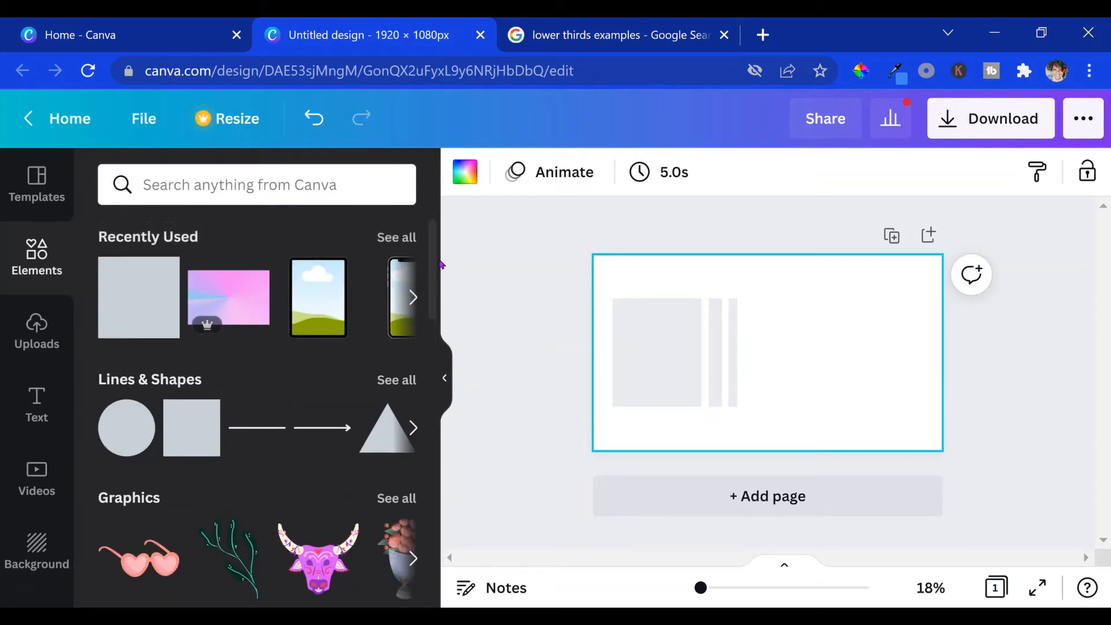
{"action": "left_click", "coordinate": [225, 291]}
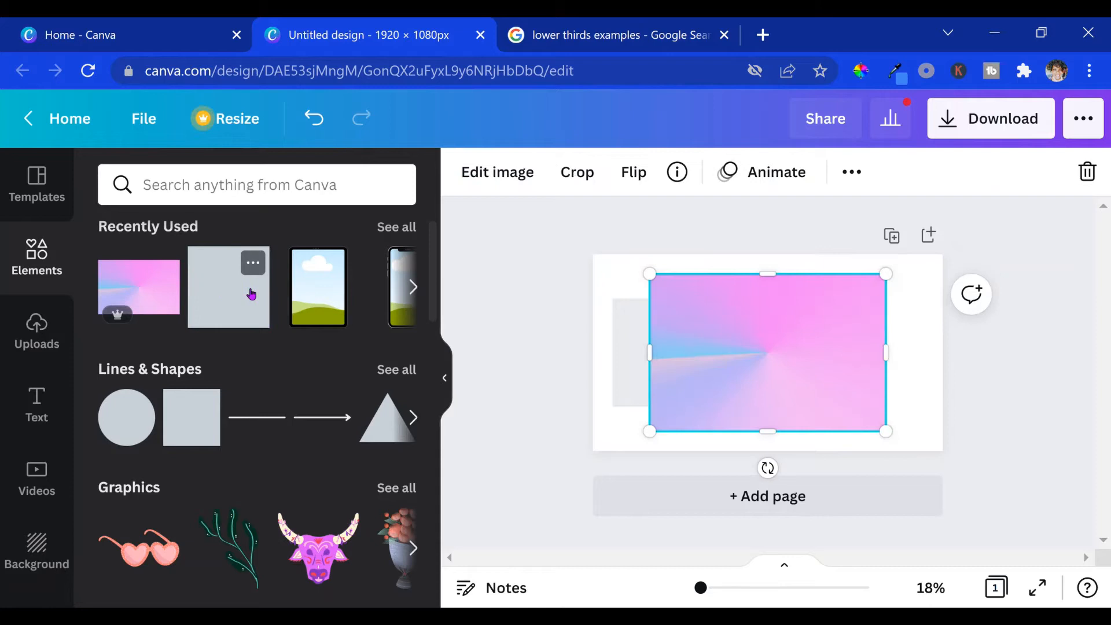
{"action": "left_click", "coordinate": [247, 187]}
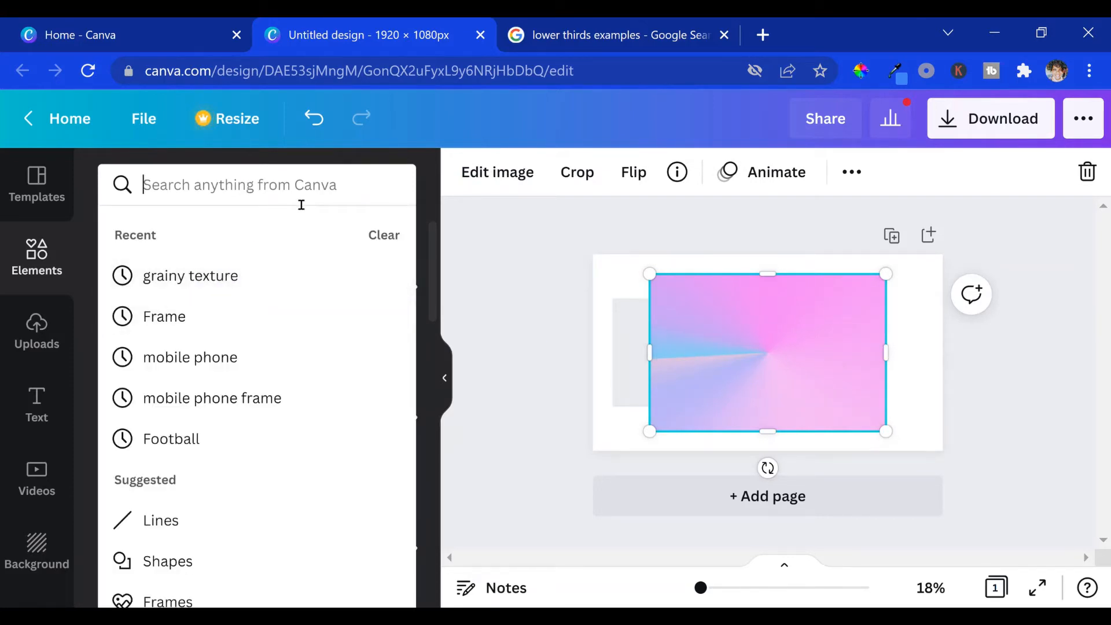
{"action": "left_click", "coordinate": [520, 345]}
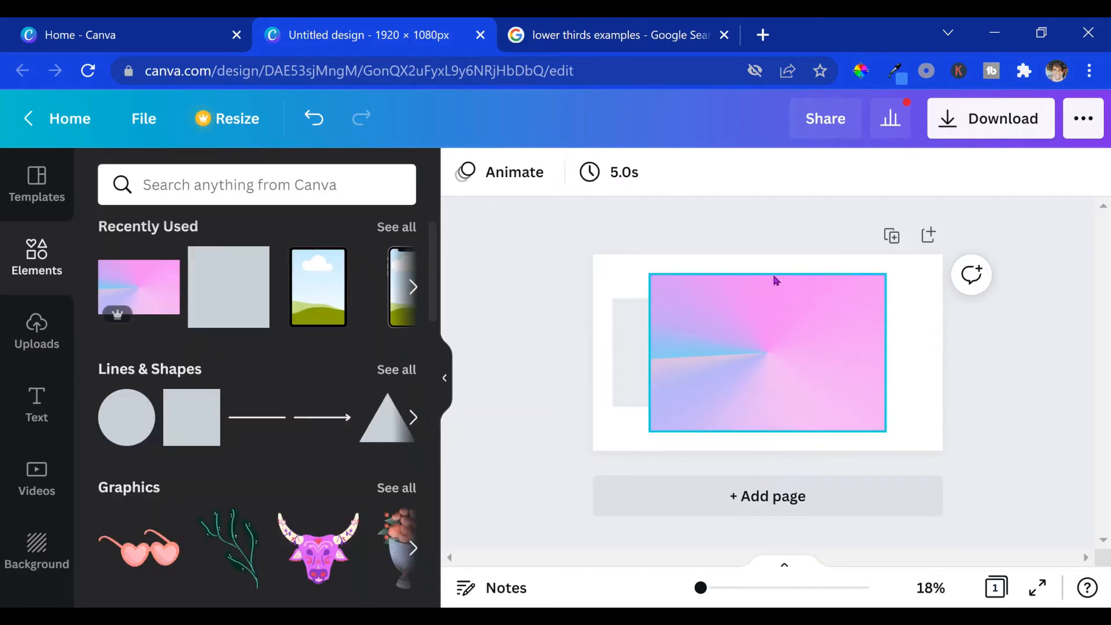
Step: Crop the gradient image from above and below into a wide strip whose lower edge aligns with the bottoms of the grey shapes
{"action": "left_click", "coordinate": [765, 331]}
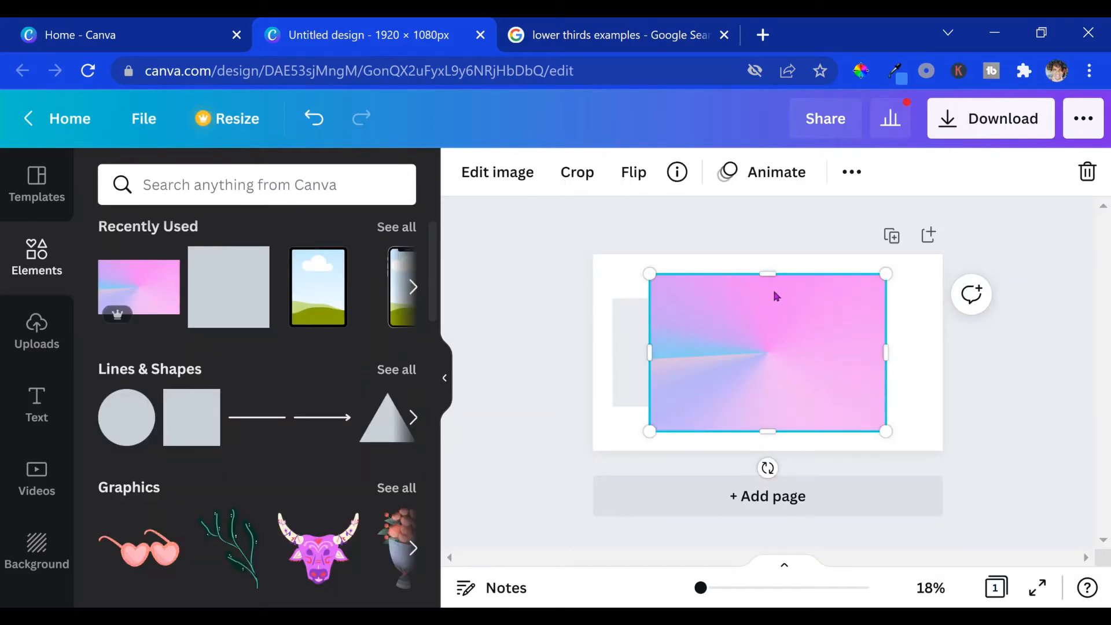
{"action": "left_click_drag", "start_coordinate": [780, 289], "coordinate": [781, 351]}
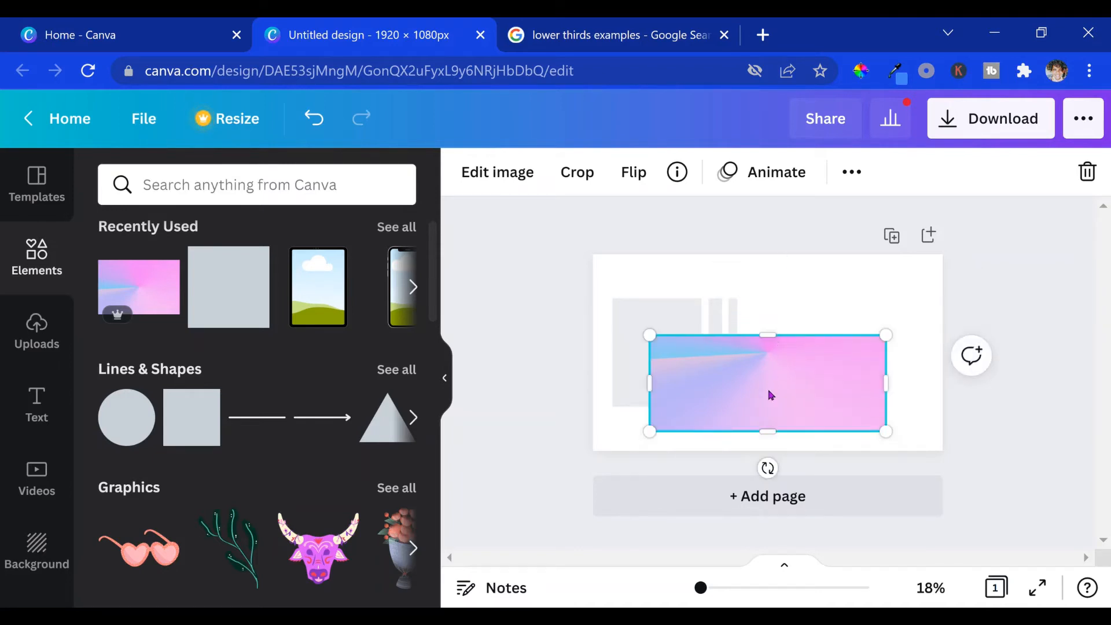
{"action": "left_click_drag", "start_coordinate": [777, 435], "coordinate": [778, 416]}
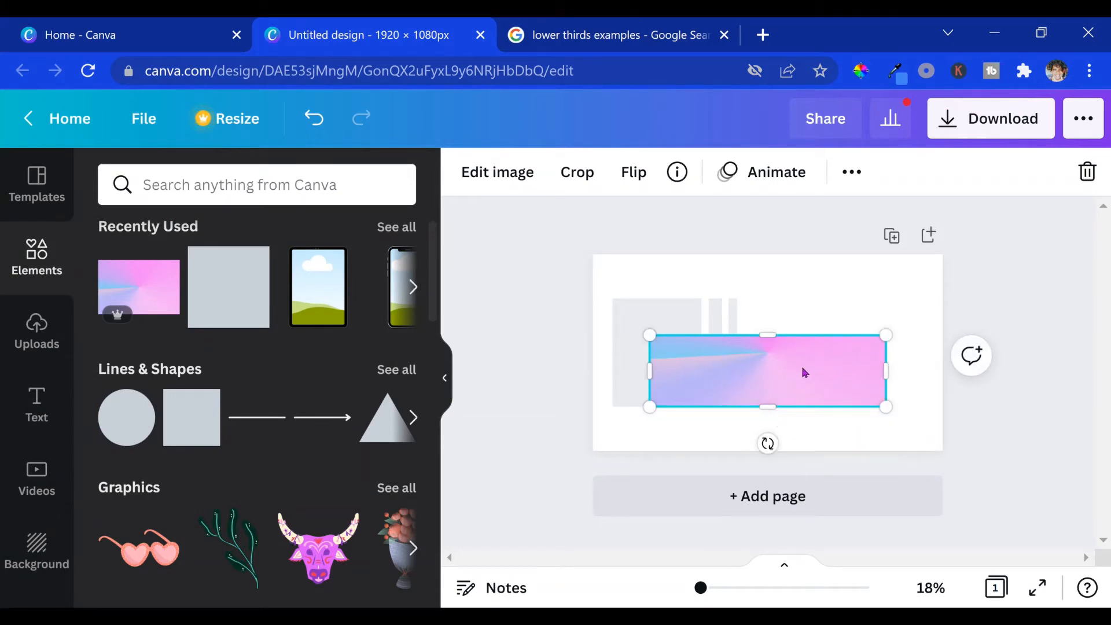
Step: Move the gradient strip over the middle of the grey shapes, widen it towards the page's far edge, and raise its upper edge slightly
{"action": "left_click_drag", "start_coordinate": [803, 370], "coordinate": [745, 342]}
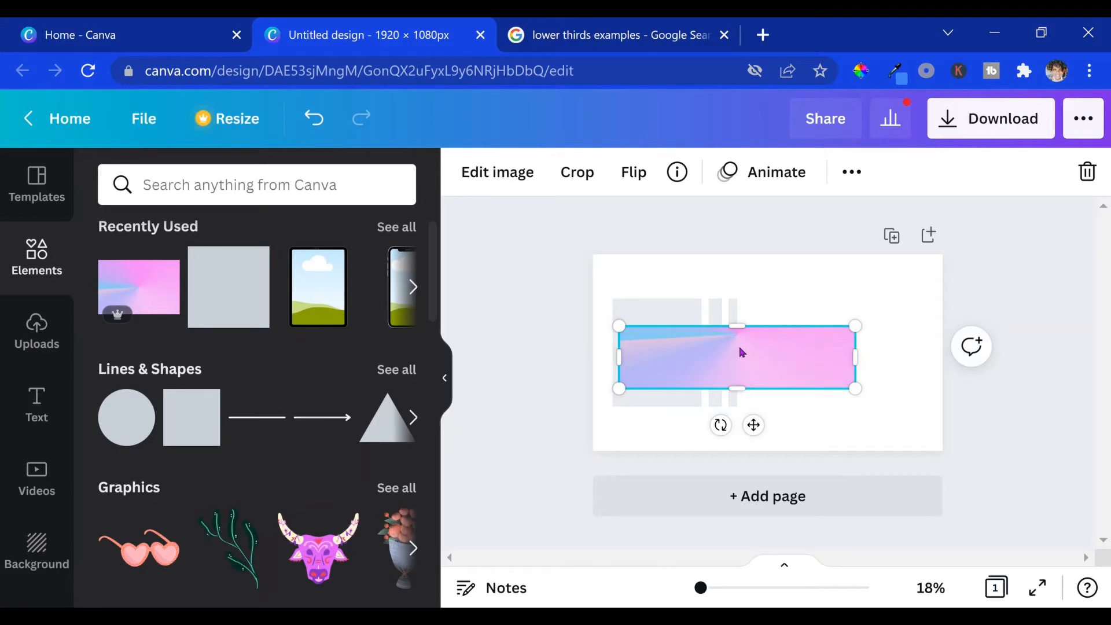
{"action": "left_click_drag", "start_coordinate": [855, 357], "coordinate": [925, 387]}
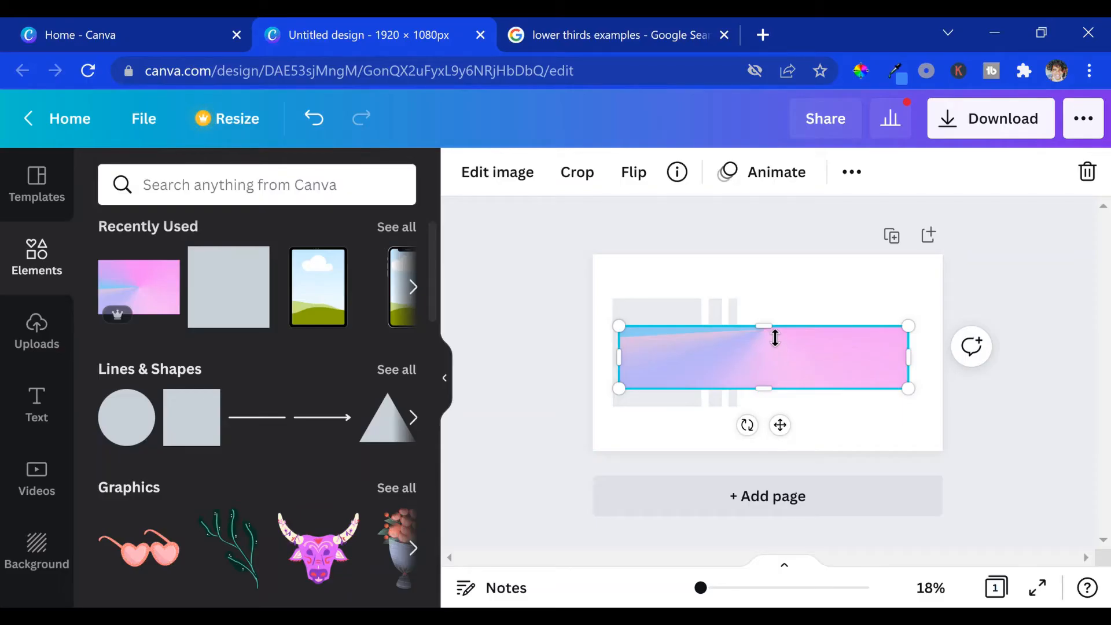
{"action": "left_click_drag", "start_coordinate": [776, 338], "coordinate": [773, 330]}
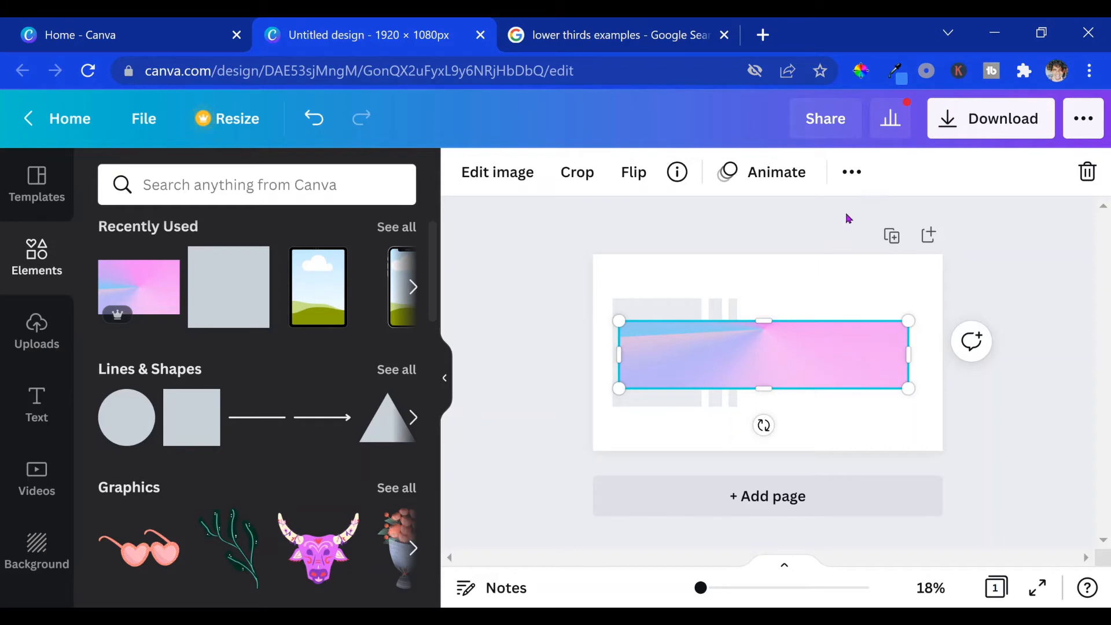
Step: Lower the gradient strip's transparency value slightly so the grey shapes show faintly through it
{"action": "left_click", "coordinate": [855, 179]}
{"action": "left_click", "coordinate": [723, 221]}
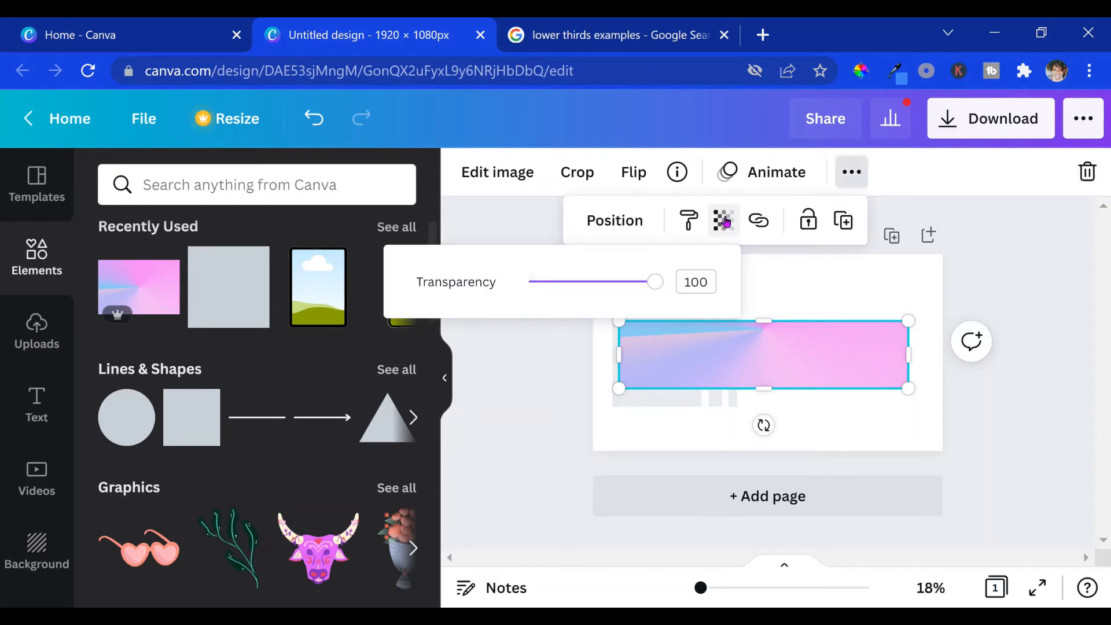
{"action": "left_click_drag", "start_coordinate": [656, 288], "coordinate": [645, 322]}
{"action": "left_click", "coordinate": [824, 430]}
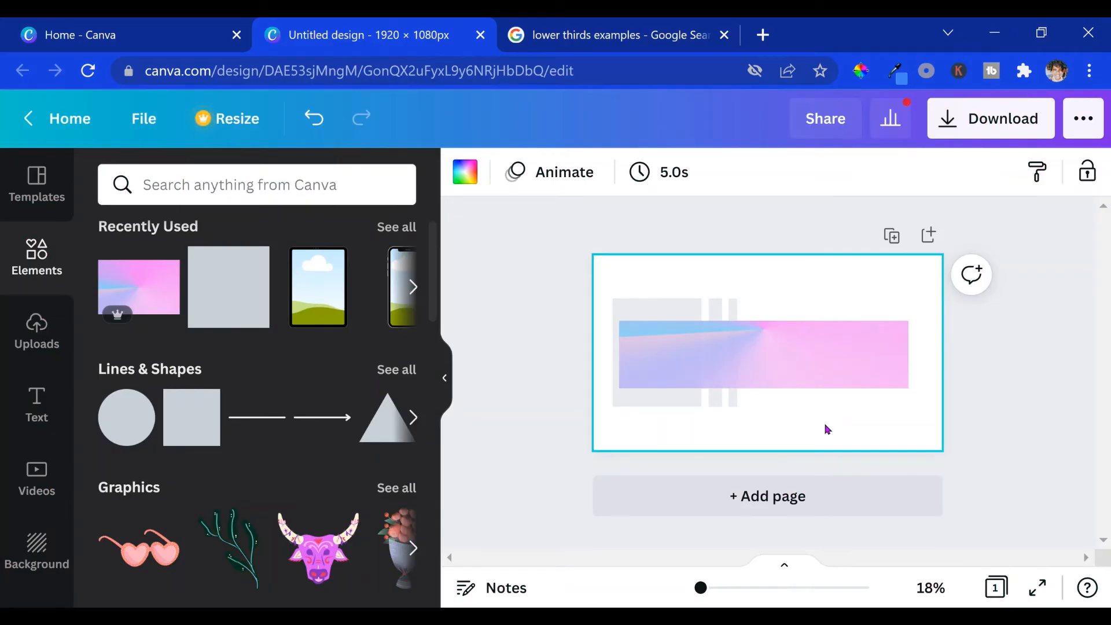
Step: Add a heading text box, enlarge it to font size 98.2, and centre it vertically over the gradient strip
{"action": "left_click", "coordinate": [57, 377]}
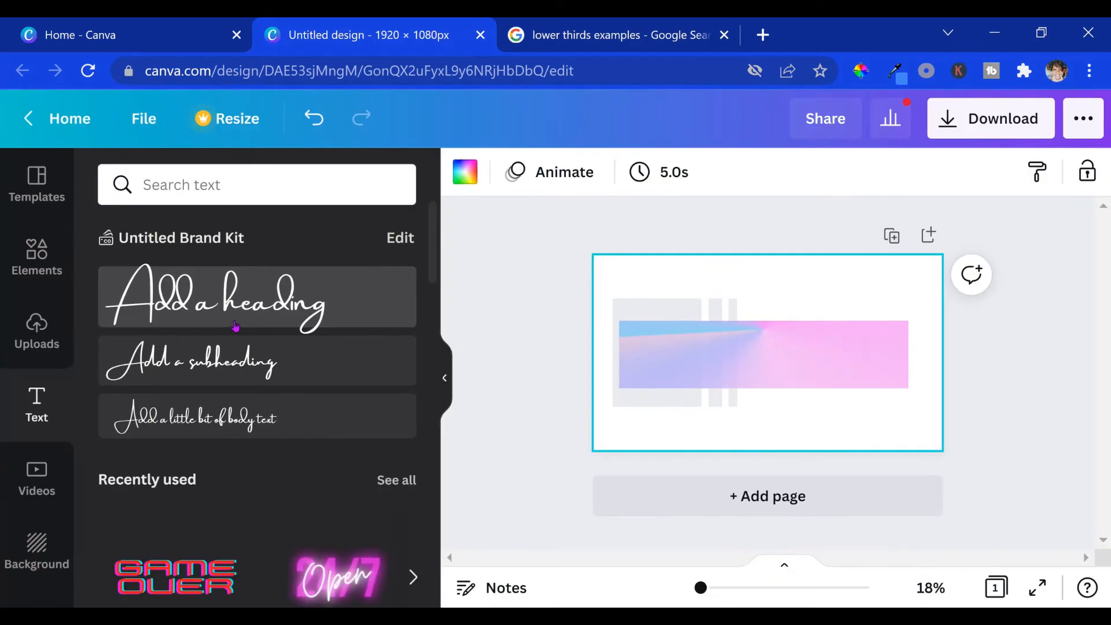
{"action": "left_click", "coordinate": [309, 297]}
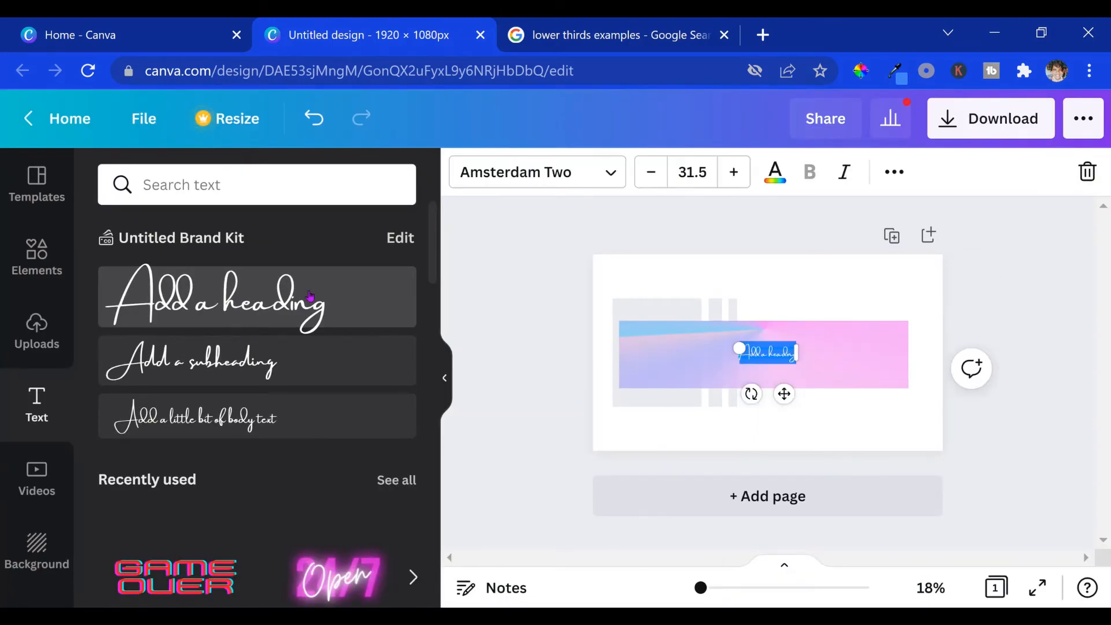
{"action": "left_click", "coordinate": [611, 173]}
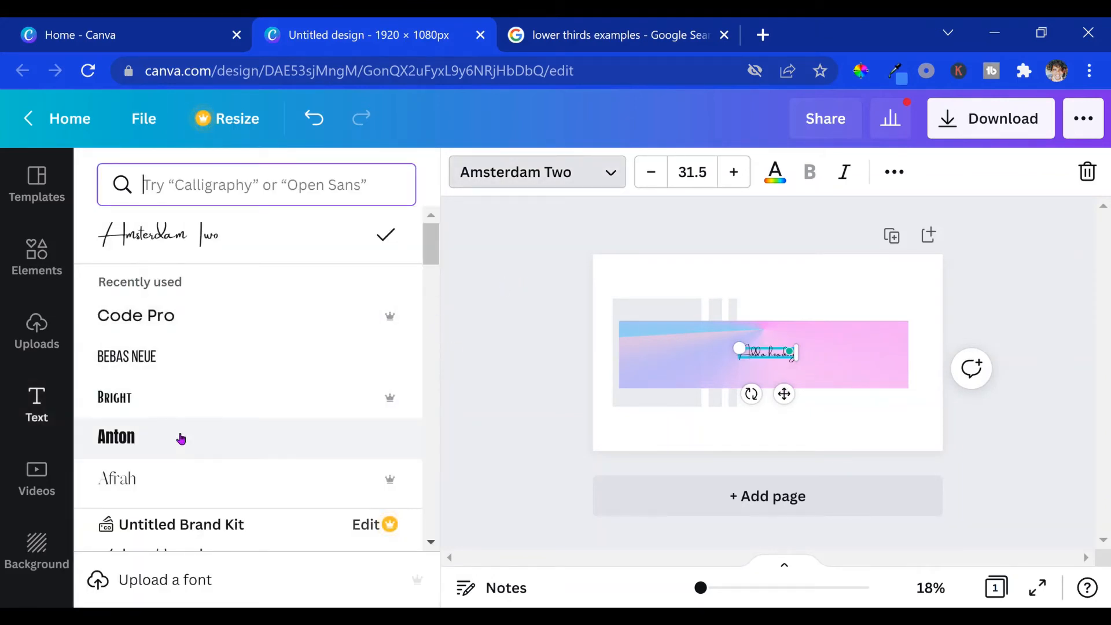
{"action": "left_click", "coordinate": [181, 440]}
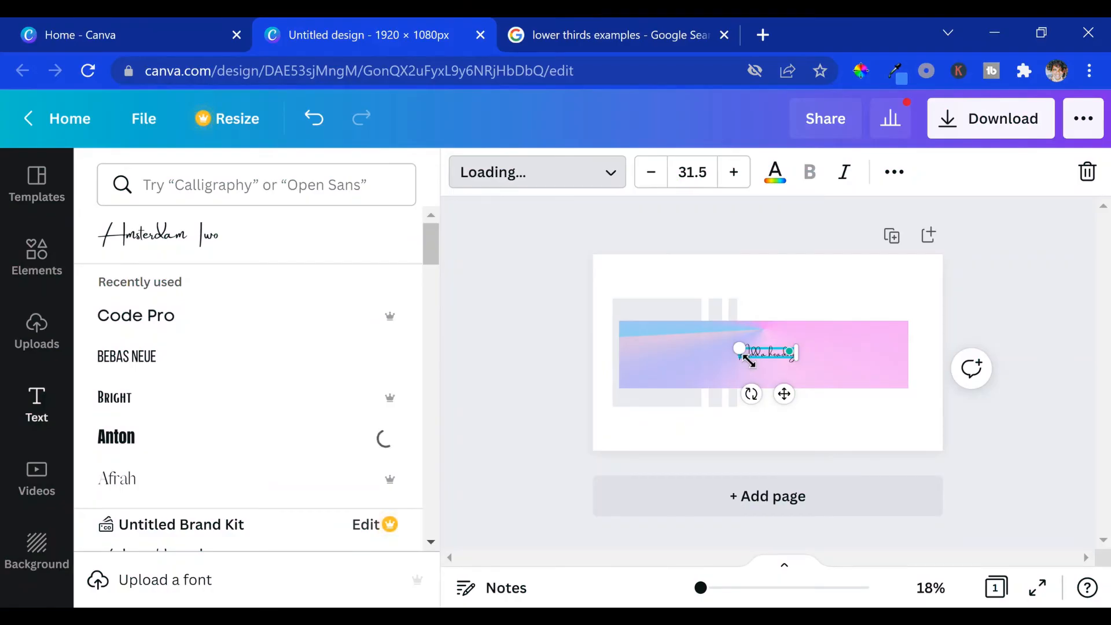
{"action": "left_click_drag", "start_coordinate": [748, 360], "coordinate": [619, 373]}
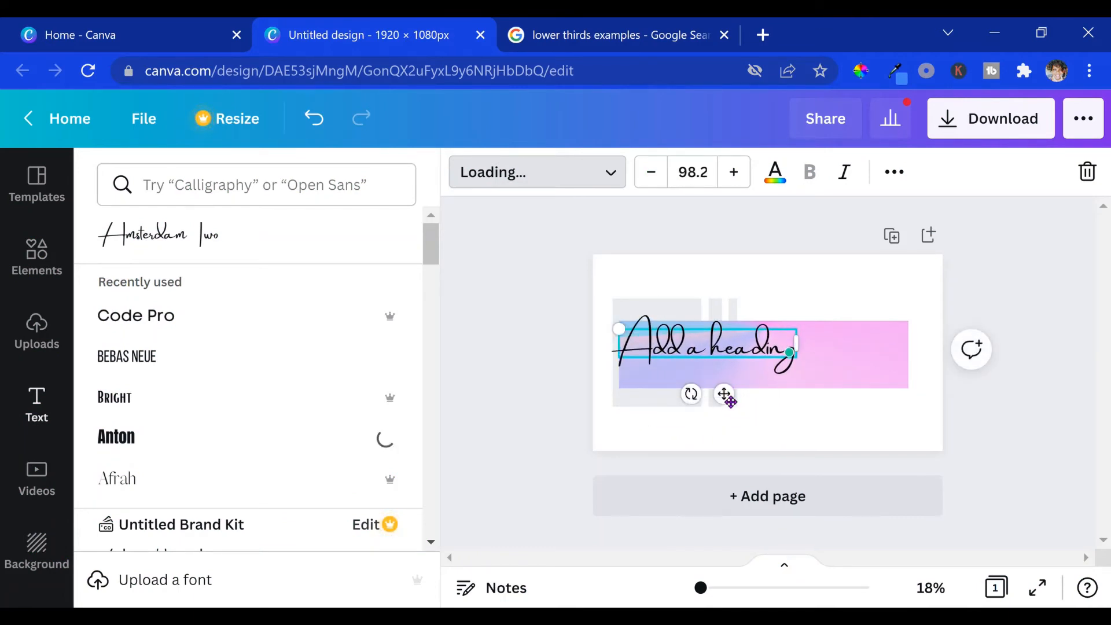
{"action": "left_click_drag", "start_coordinate": [731, 401], "coordinate": [758, 409]}
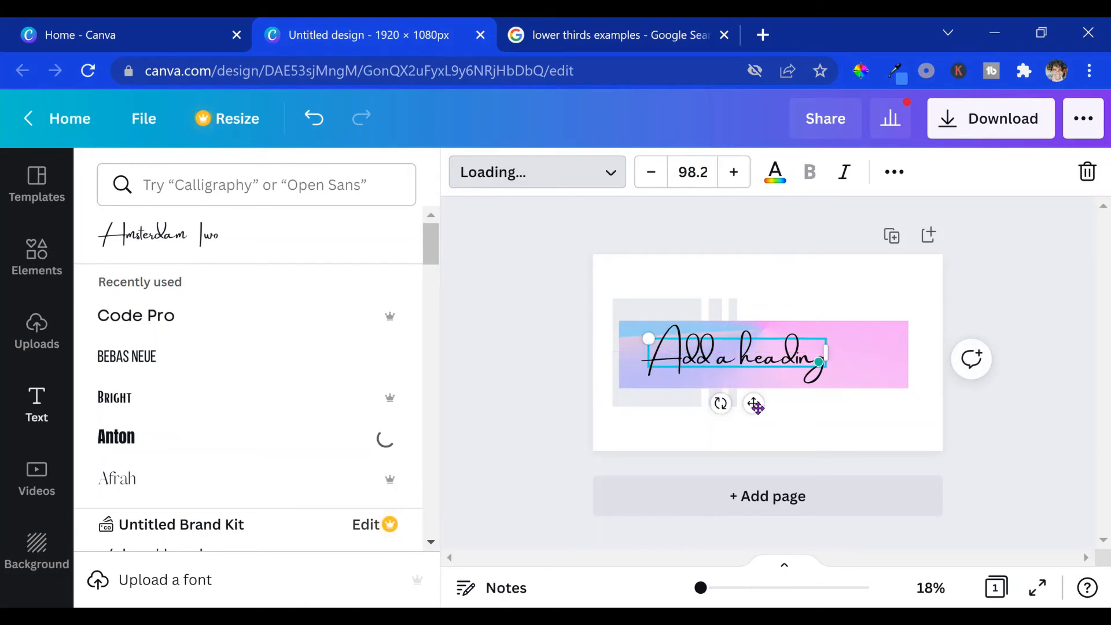
{"action": "left_click", "coordinate": [590, 172]}
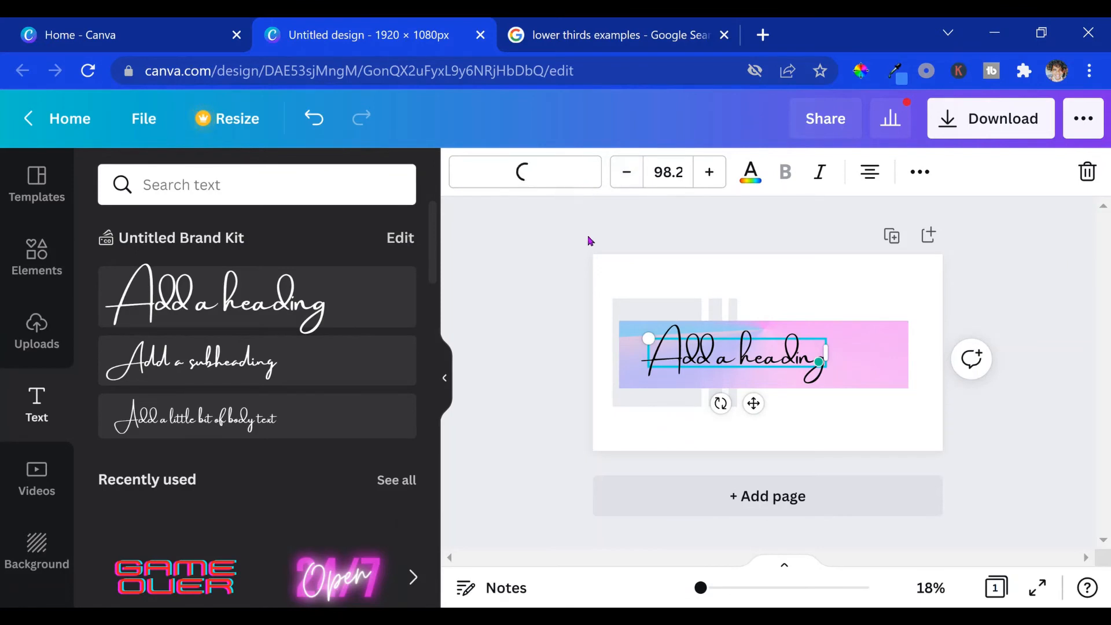
Step: Set the font of the whole heading to Anton
{"action": "double_click", "coordinate": [725, 358]}
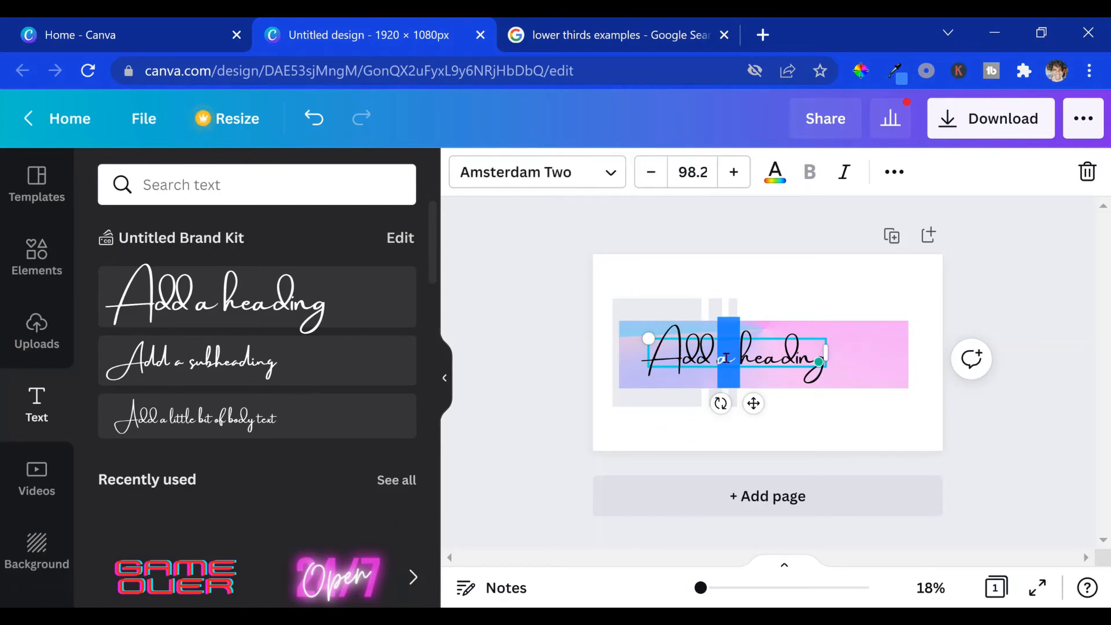
{"action": "triple_click", "coordinate": [776, 362]}
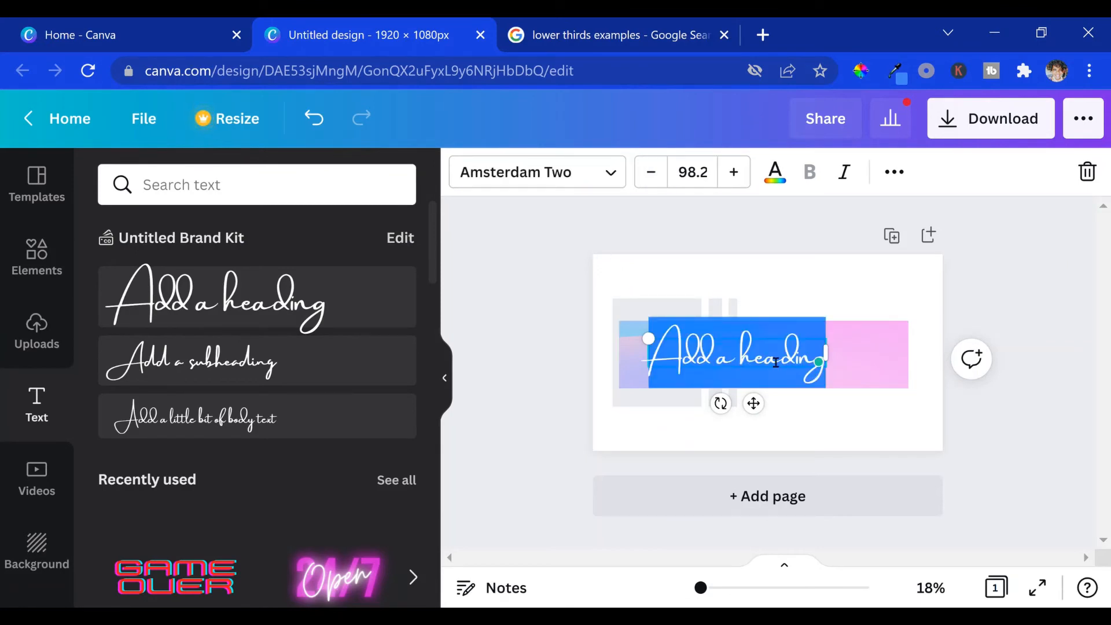
{"action": "left_click", "coordinate": [624, 176]}
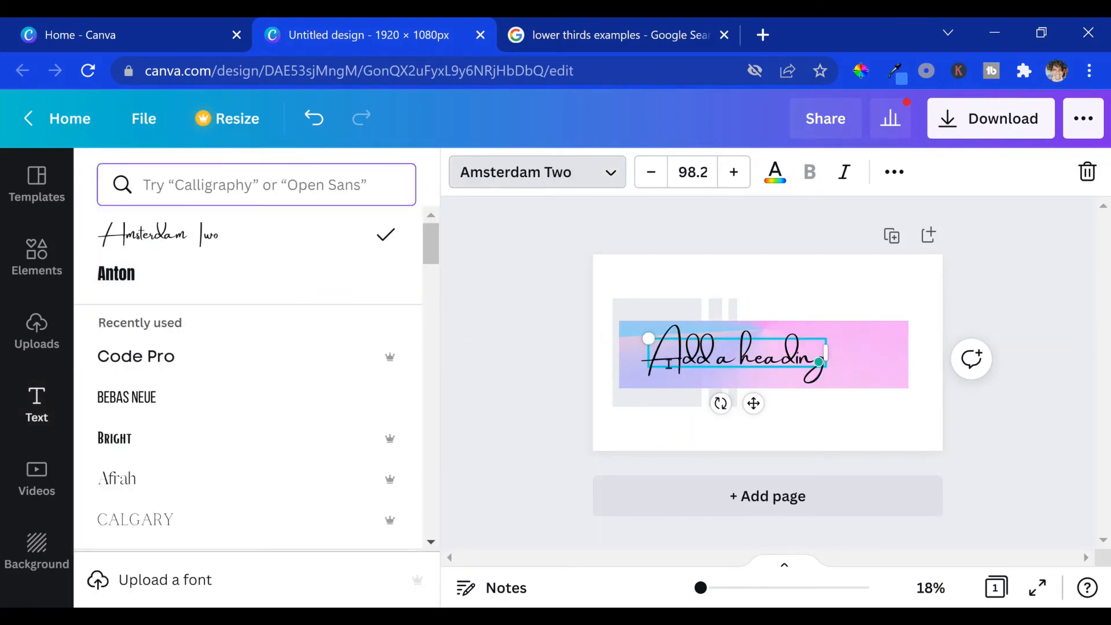
{"action": "left_click", "coordinate": [142, 280]}
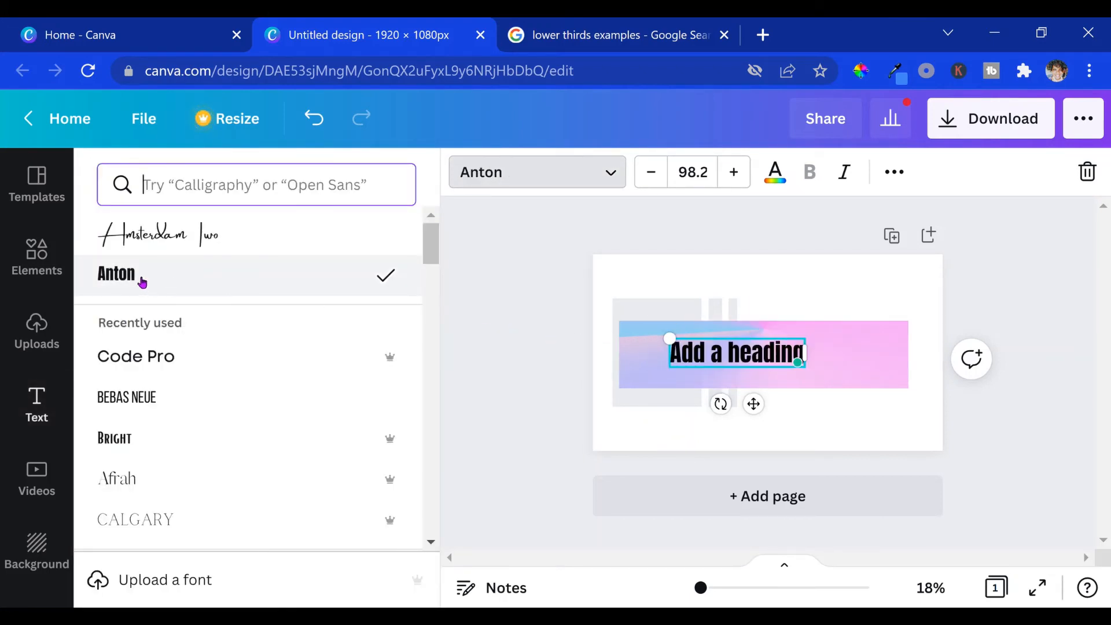
Step: Replace the heading's placeholder text with "GUEST SPEAKER"
{"action": "left_click", "coordinate": [738, 363]}
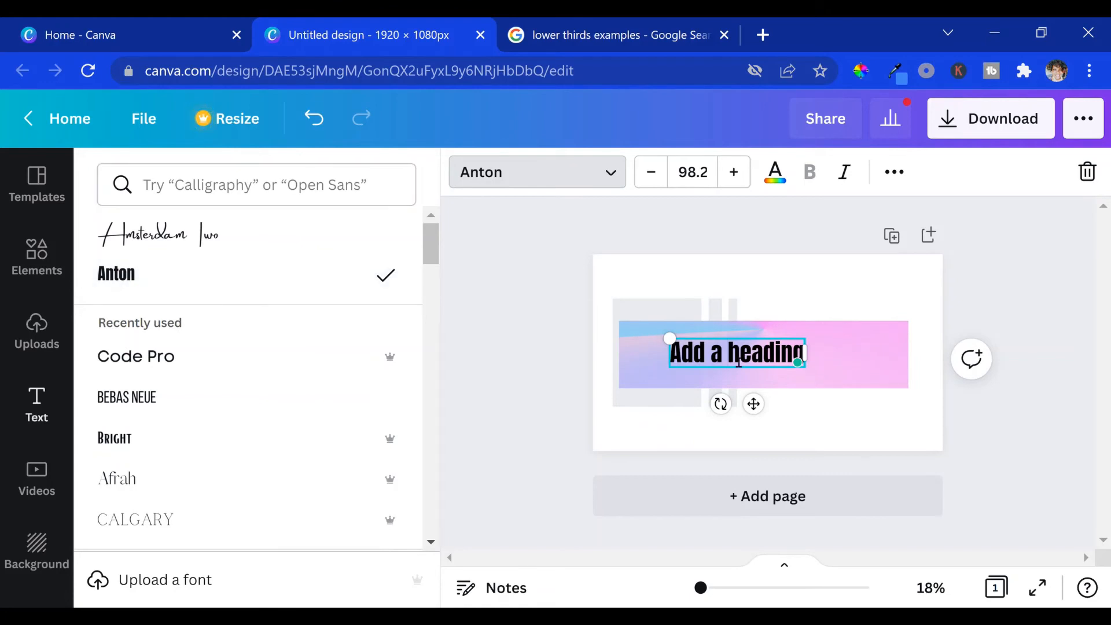
{"action": "double_click", "coordinate": [738, 363]}
{"action": "triple_click", "coordinate": [739, 363]}
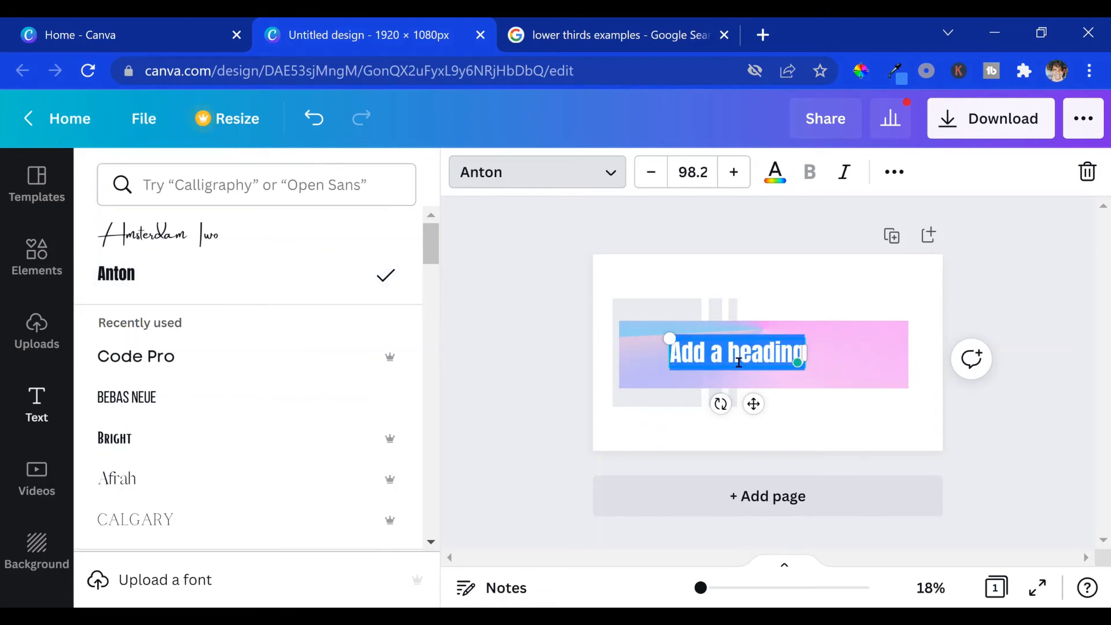
{"action": "key", "text": "BackSpace"}
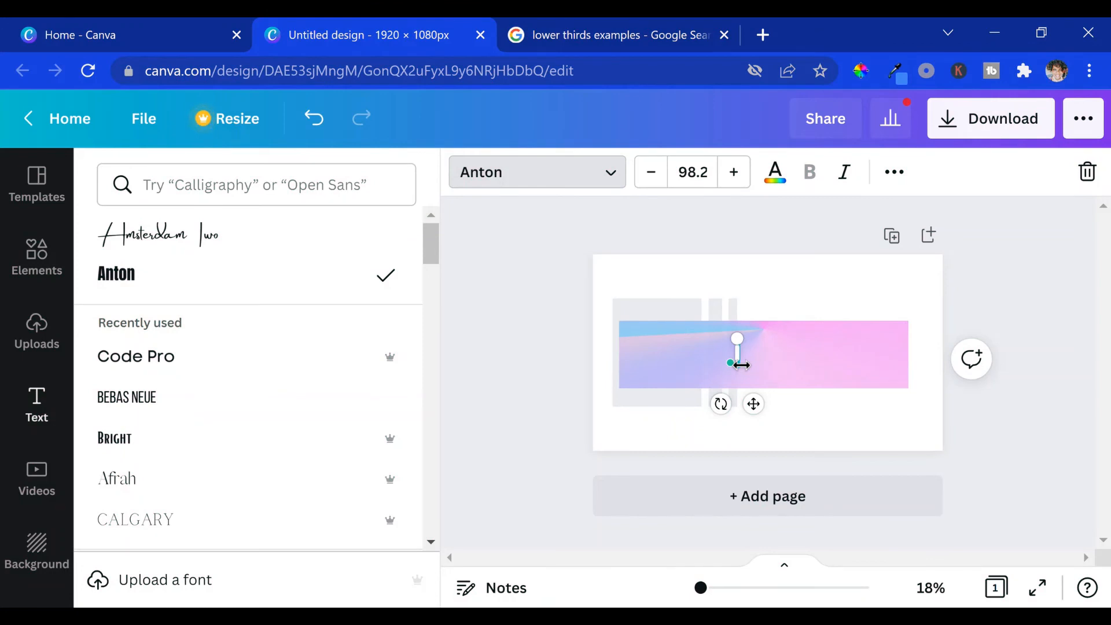
{"action": "type", "text": "GUEST SPEA"}
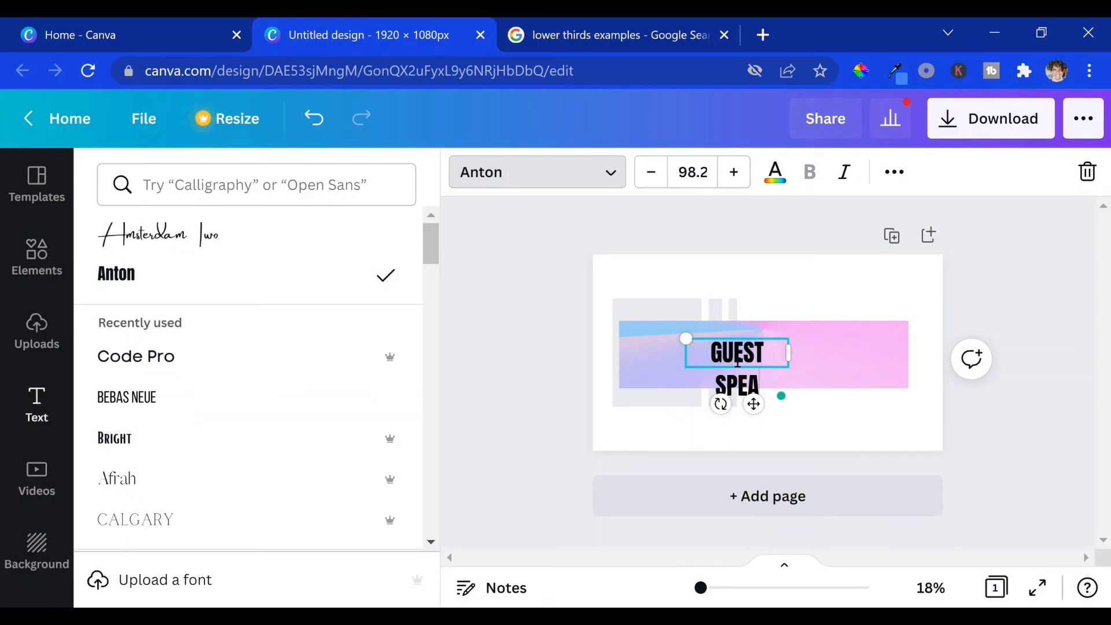
{"action": "type", "text": "KER"}
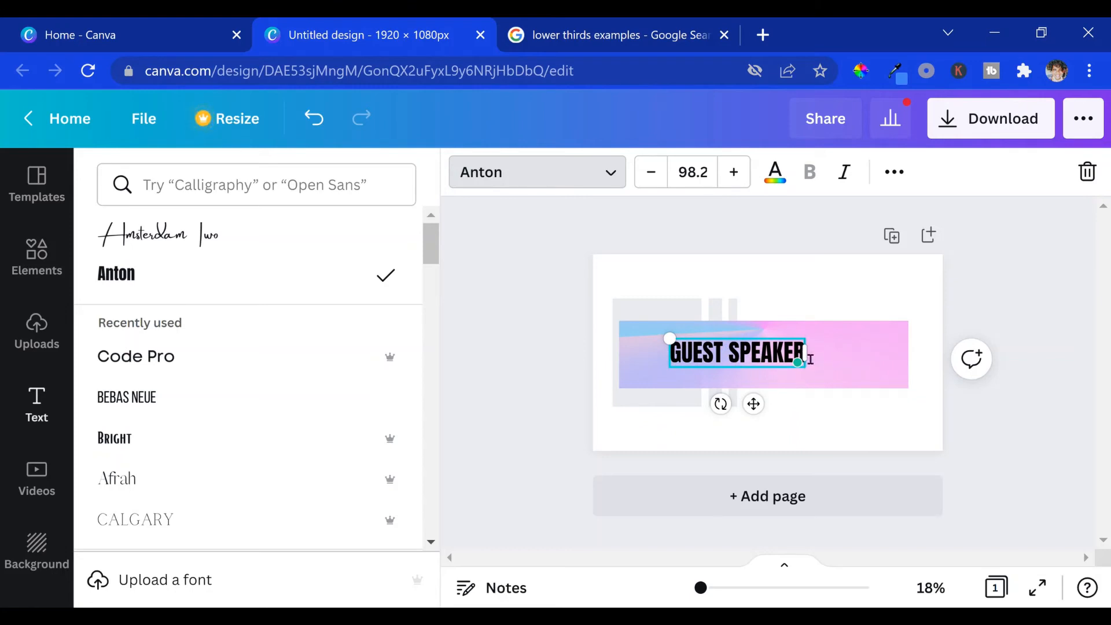
Step: Increase the font size of the GUEST SPEAKER text to 122
{"action": "left_click", "coordinate": [739, 172]}
{"action": "left_click", "coordinate": [740, 172]}
{"action": "left_click", "coordinate": [740, 173]}
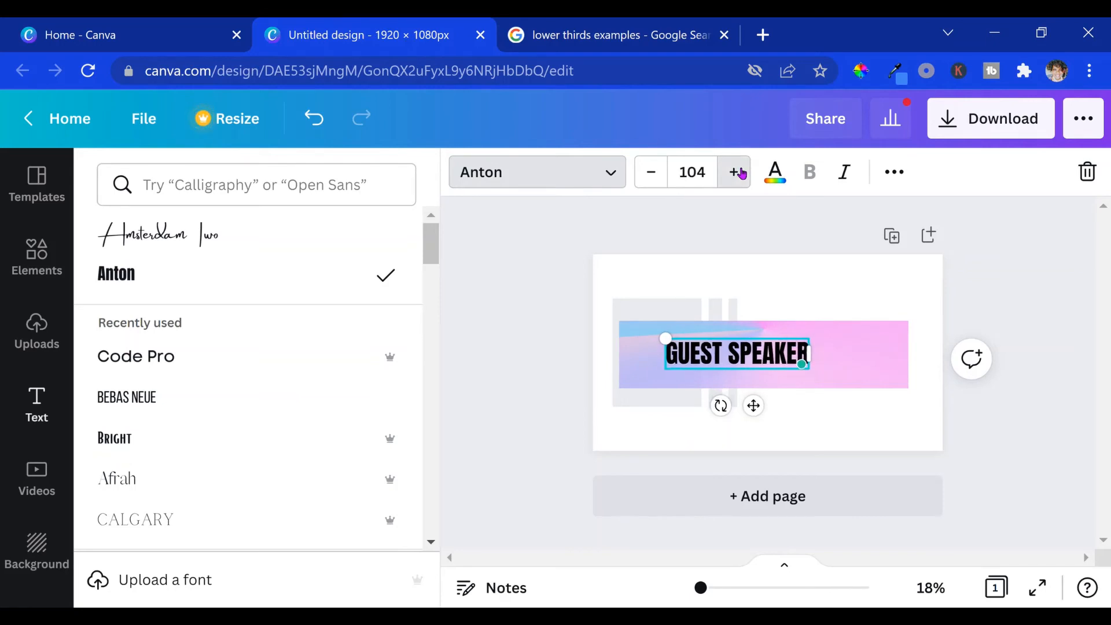
{"action": "left_click", "coordinate": [740, 172]}
{"action": "left_click", "coordinate": [740, 173]}
{"action": "left_click", "coordinate": [740, 173]}
{"action": "left_click", "coordinate": [740, 172]}
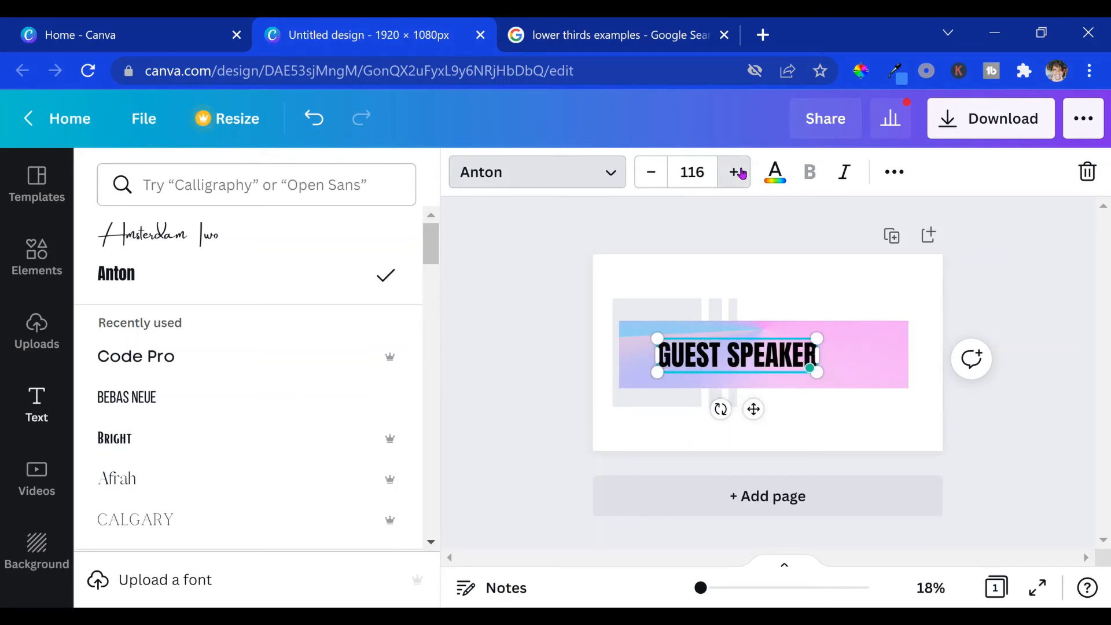
{"action": "left_click", "coordinate": [740, 172]}
{"action": "left_click", "coordinate": [740, 172]}
{"action": "left_click", "coordinate": [740, 173]}
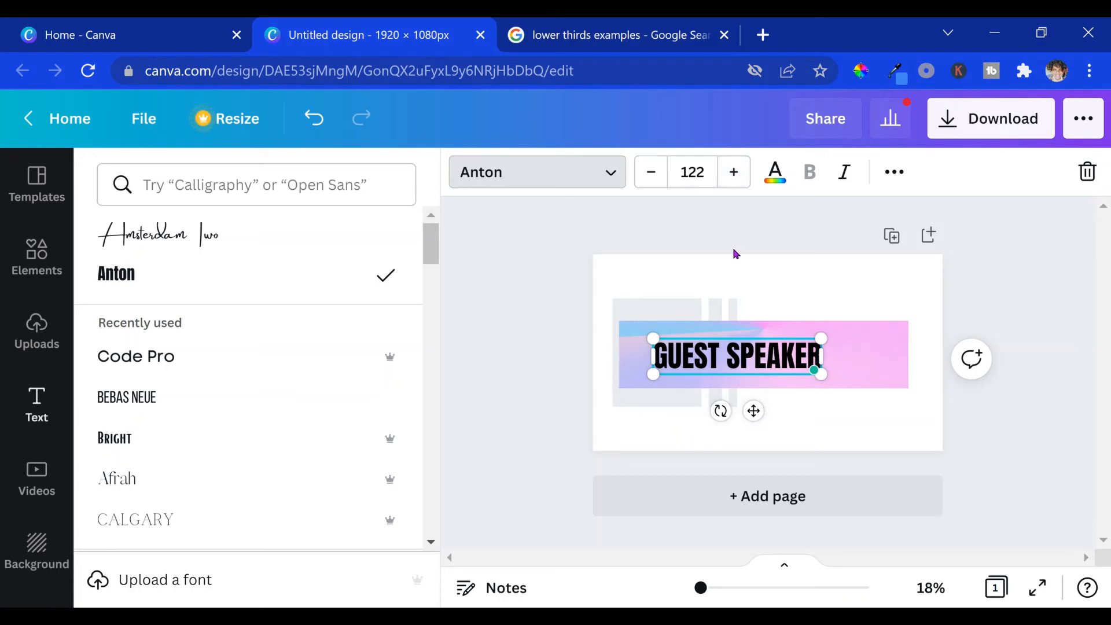
Step: Change the GUEST SPEAKER text colour to white from the document colours
{"action": "scroll", "coordinate": [734, 255], "scroll_direction": "up", "scroll_amount": 5}
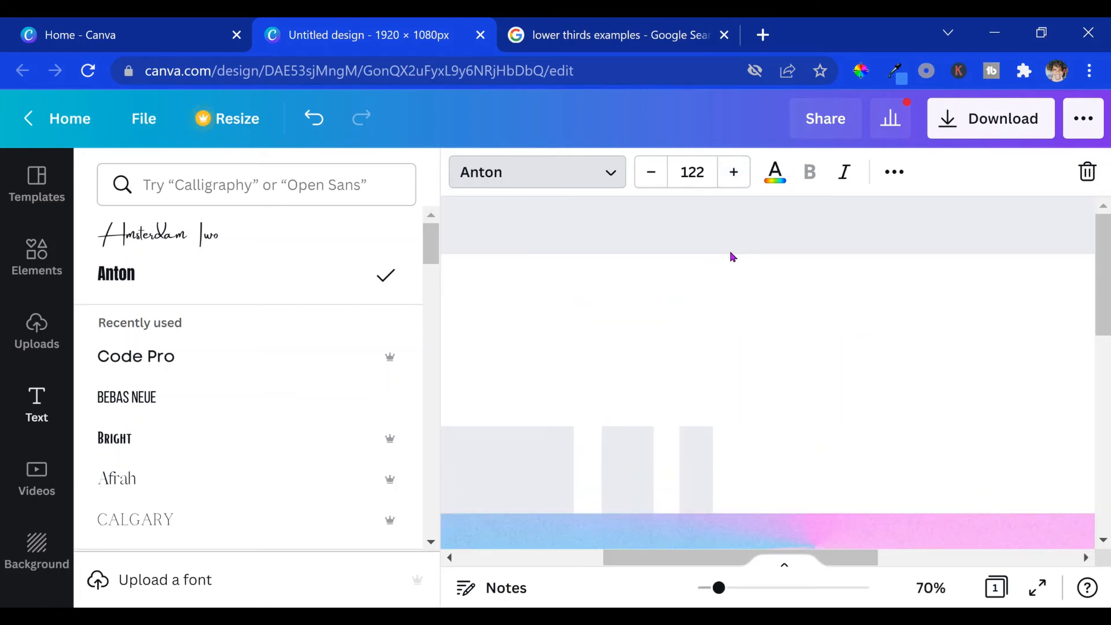
{"action": "scroll", "coordinate": [735, 260], "scroll_direction": "down", "scroll_amount": 5}
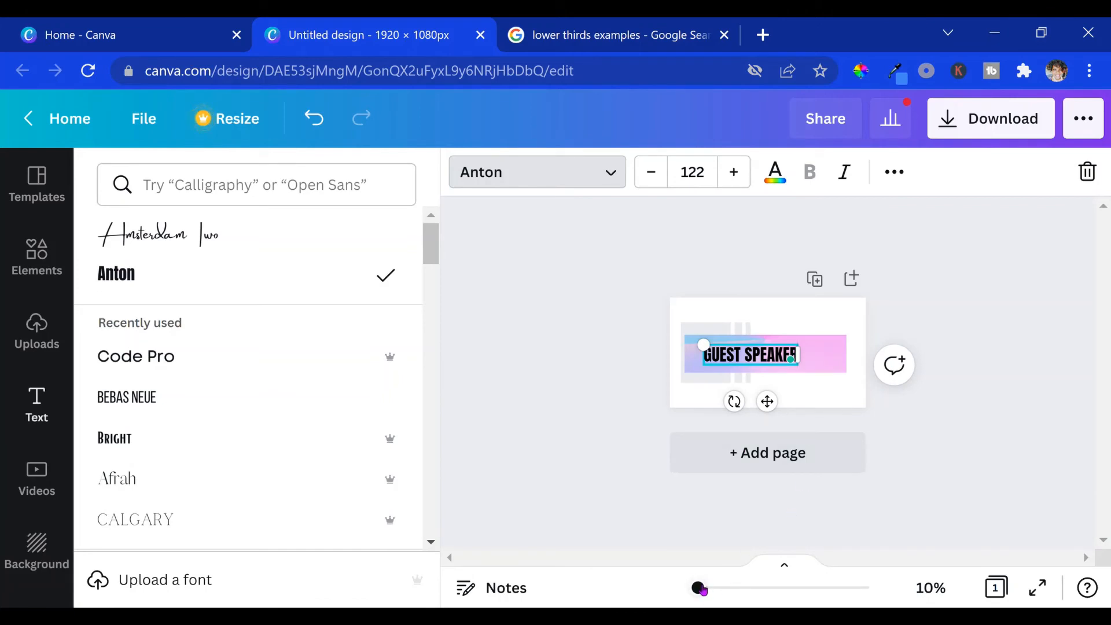
{"action": "left_click_drag", "start_coordinate": [698, 587], "coordinate": [701, 587]}
{"action": "left_click", "coordinate": [538, 171]}
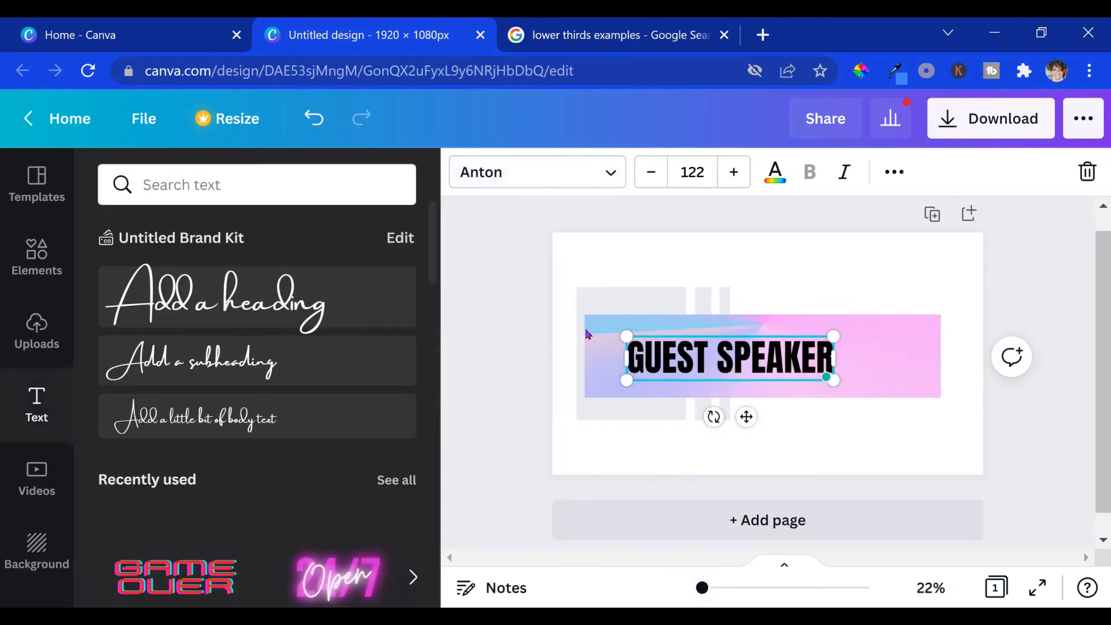
{"action": "left_click", "coordinate": [775, 172]}
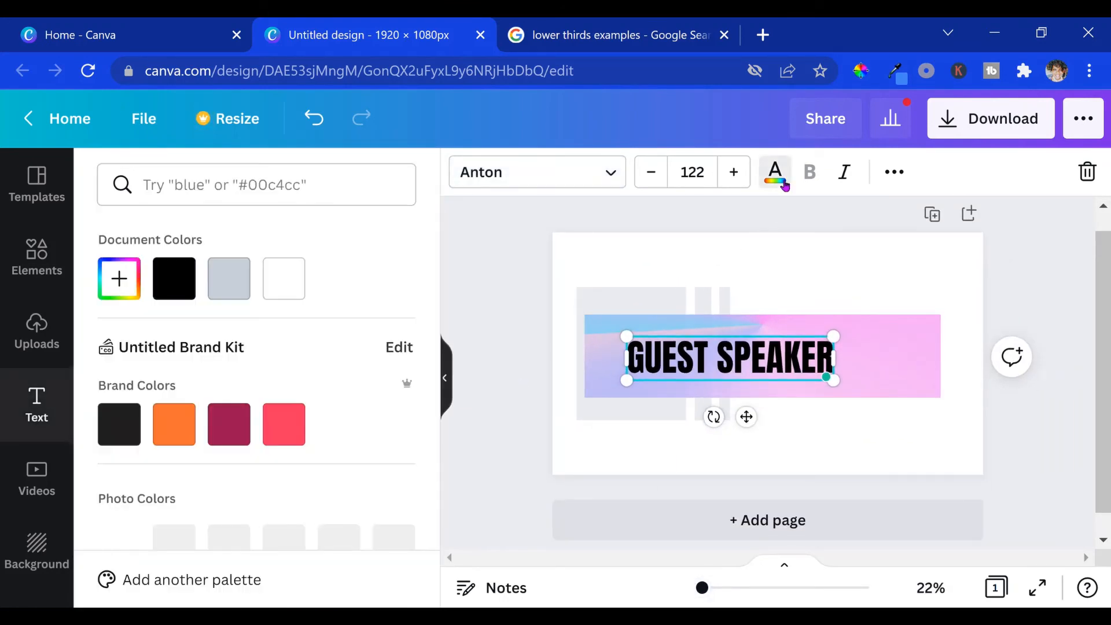
{"action": "left_click", "coordinate": [292, 278]}
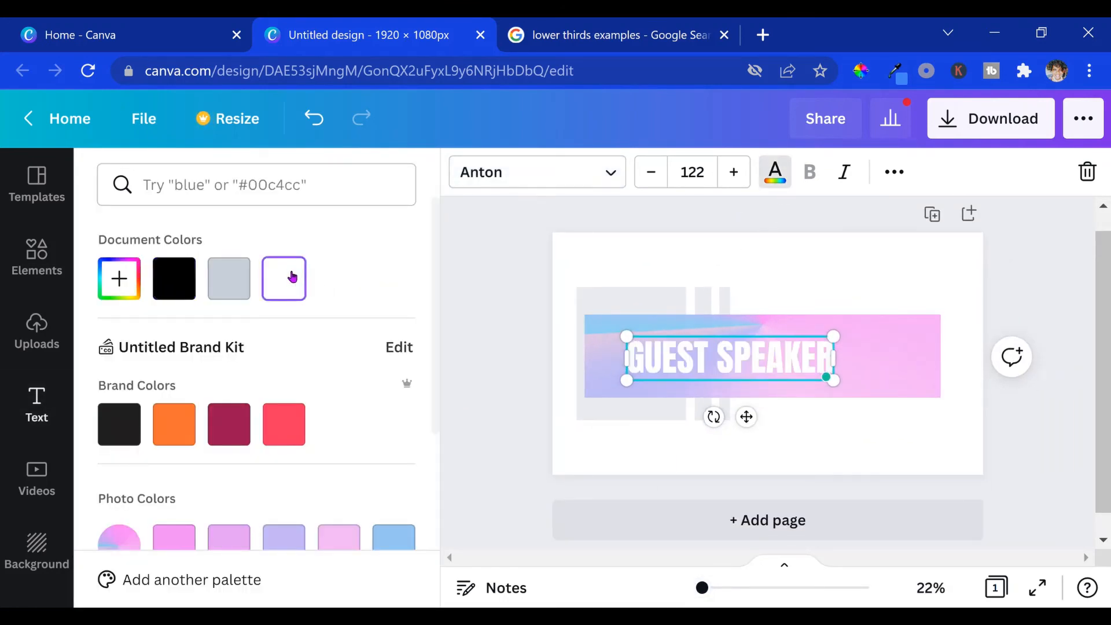
Step: Try the orange and maroon brand colours on the GUEST SPEAKER text and restore white
{"action": "left_click", "coordinate": [178, 437]}
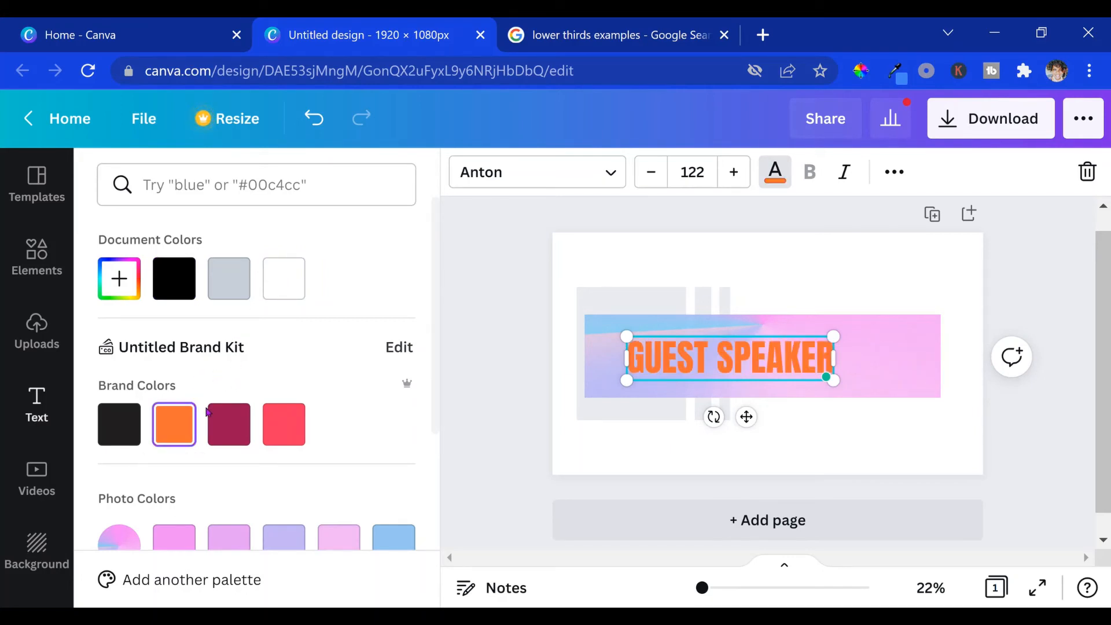
{"action": "left_click", "coordinate": [240, 407]}
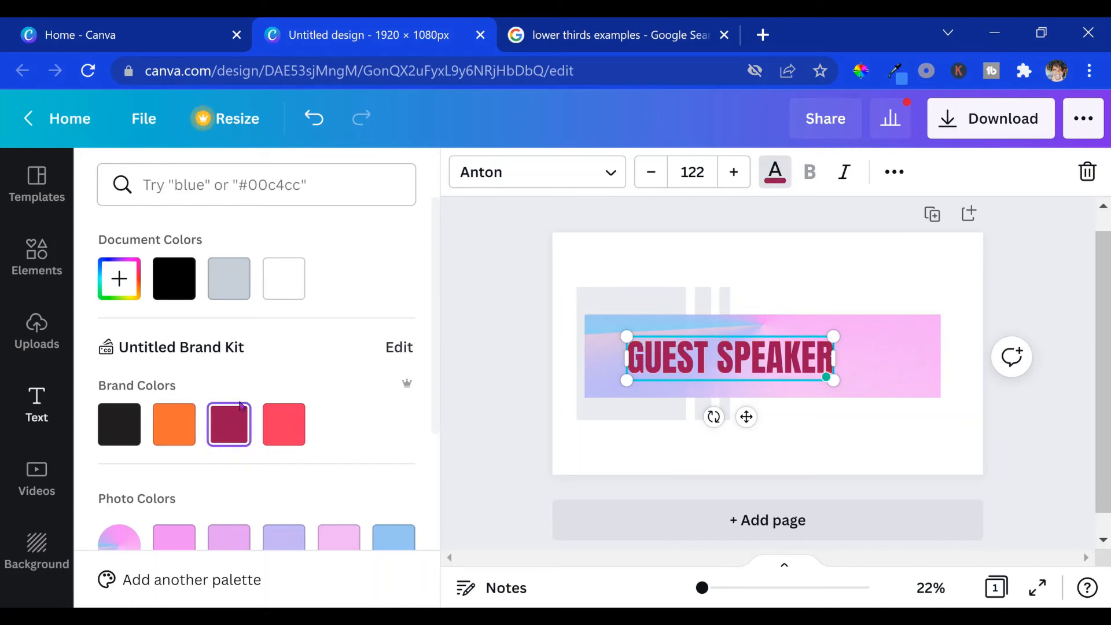
{"action": "left_click", "coordinate": [285, 295]}
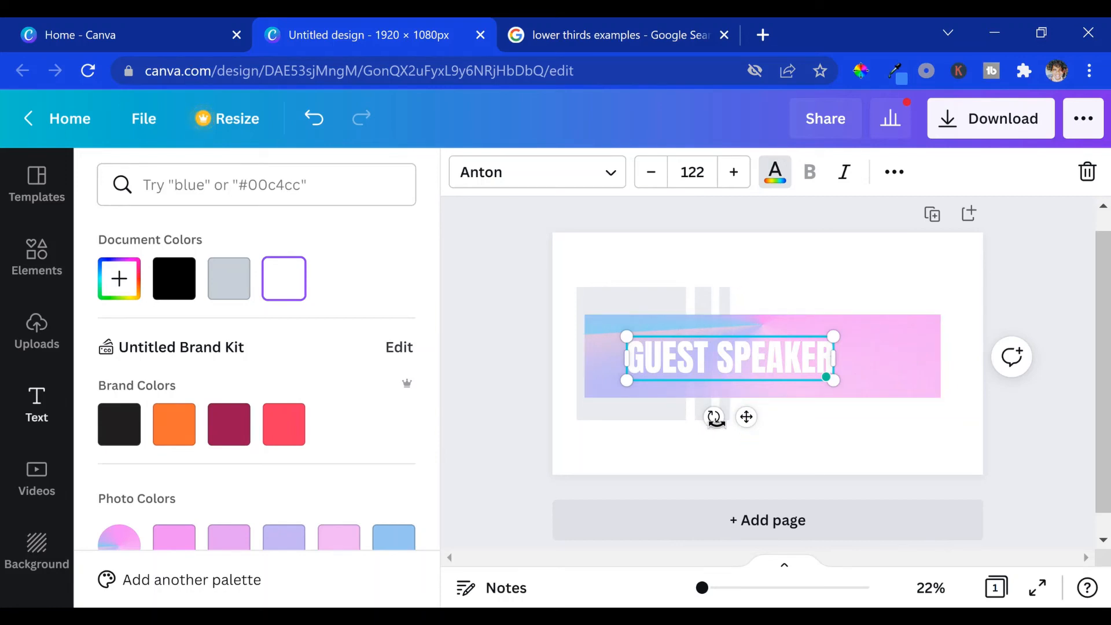
Step: Rotate the GUEST SPEAKER text slightly counter-clockwise so it slopes upward across the gradient strip
{"action": "left_click_drag", "start_coordinate": [725, 429], "coordinate": [739, 404]}
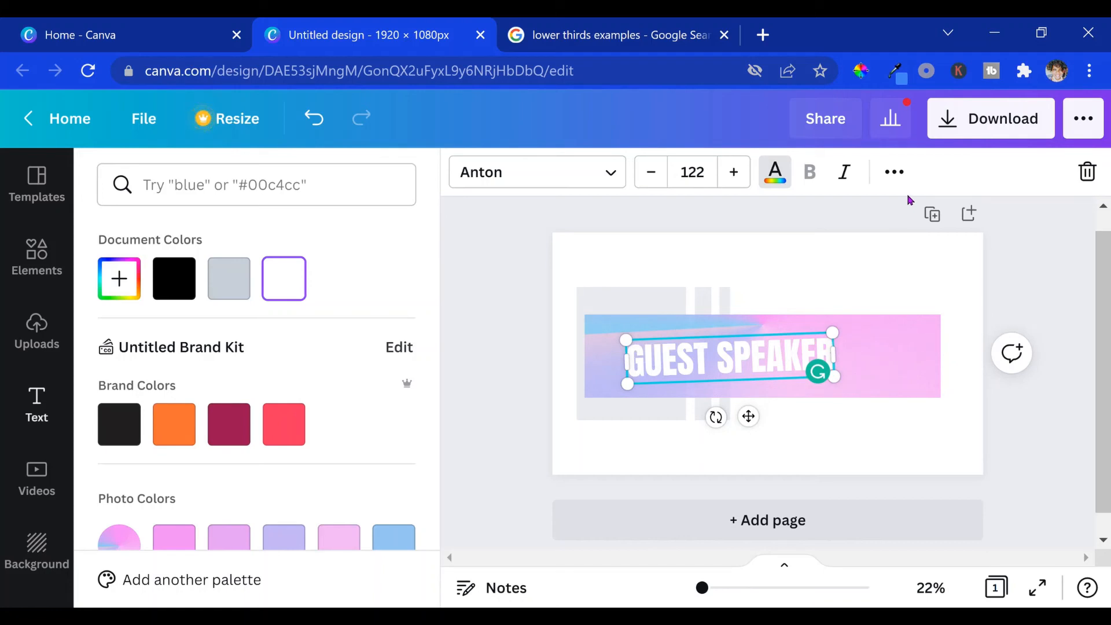
Step: Open the design's download settings and enable a transparent background for the PNG export
{"action": "left_click", "coordinate": [1083, 120]}
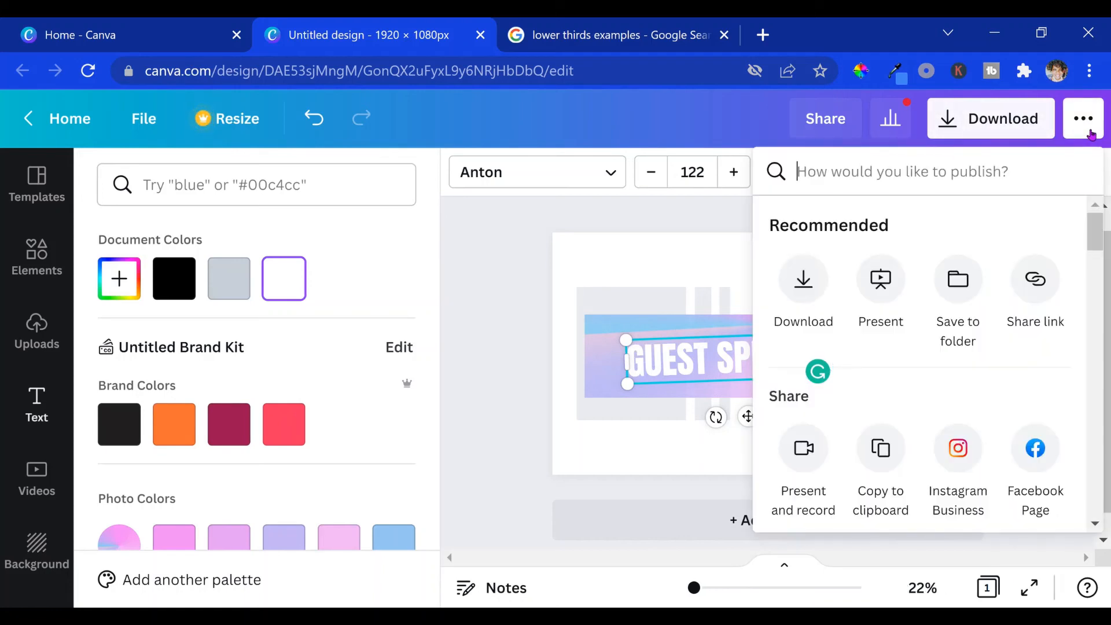
{"action": "left_click", "coordinate": [804, 283]}
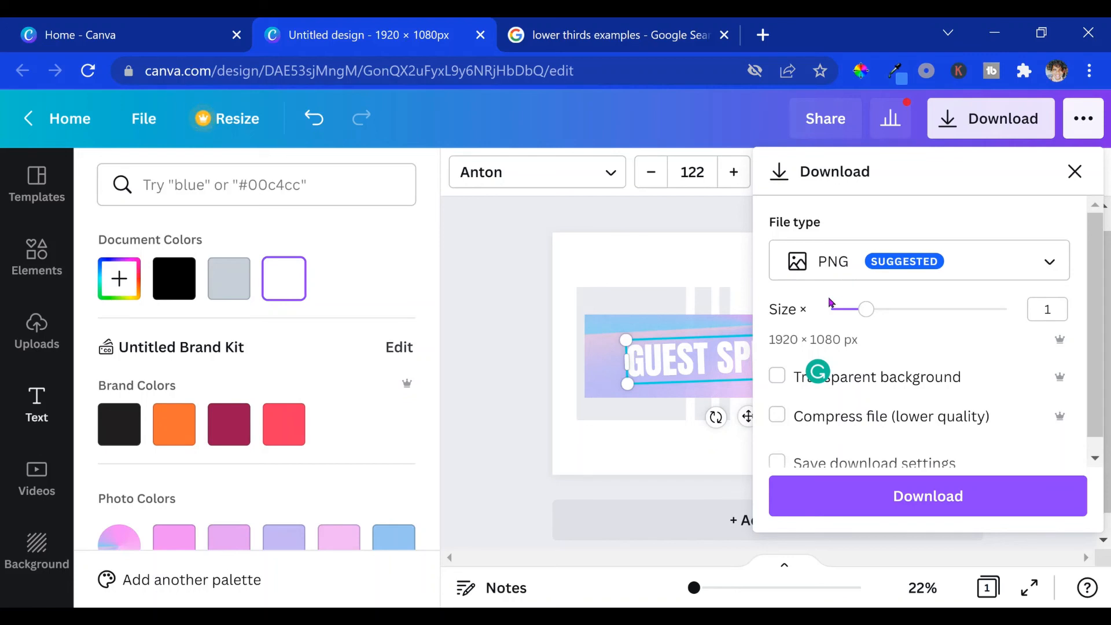
{"action": "left_click", "coordinate": [785, 381]}
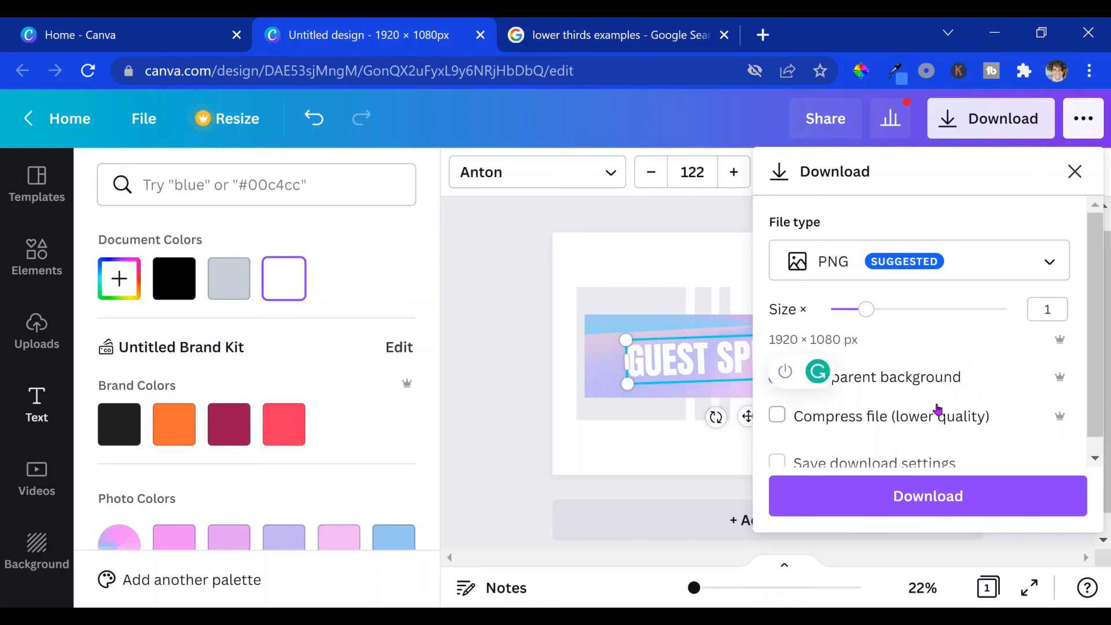
{"action": "left_click", "coordinate": [777, 375]}
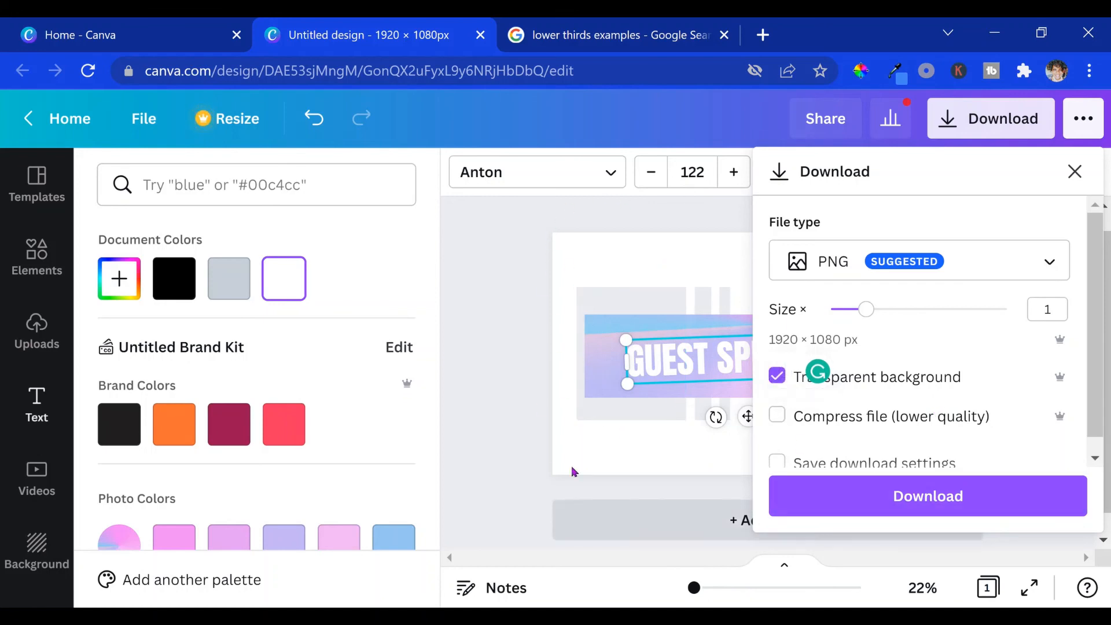